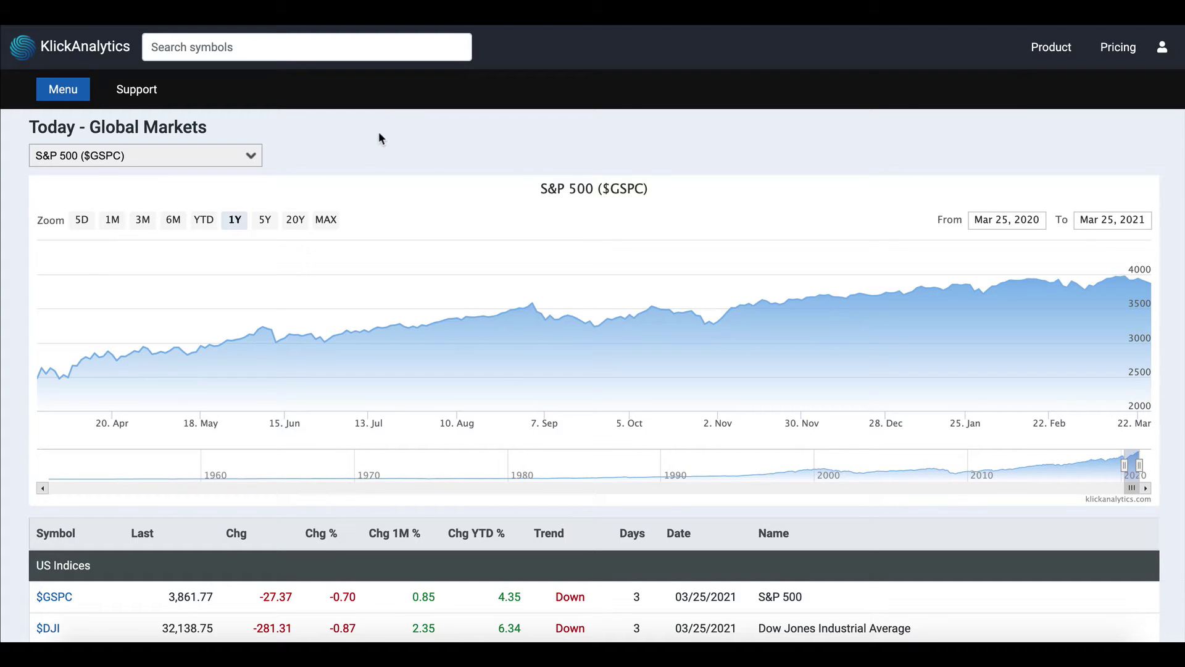
Step: Open the KlickAnalytics Apps directory from the Menu button on the Global Markets page
click(64, 96)
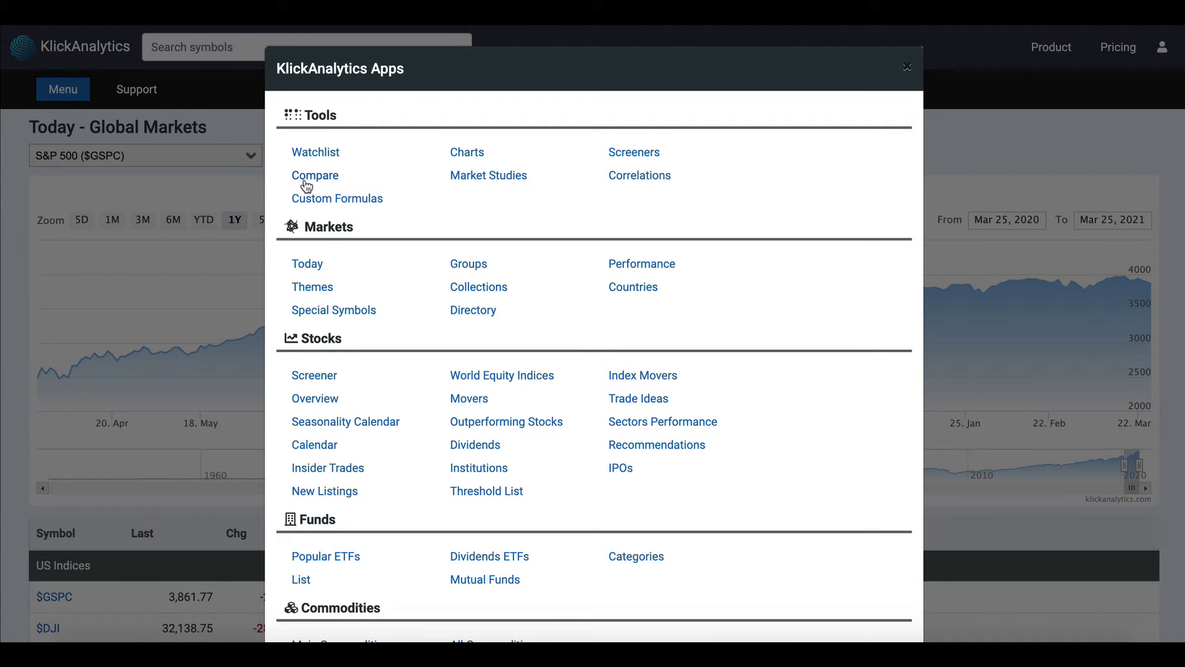
Step: Open the Compare tool, add Tesla, Inc (TSLA) beside AAPL, AMZN, FB, GOOGL, and review the Historical Stats
click(315, 179)
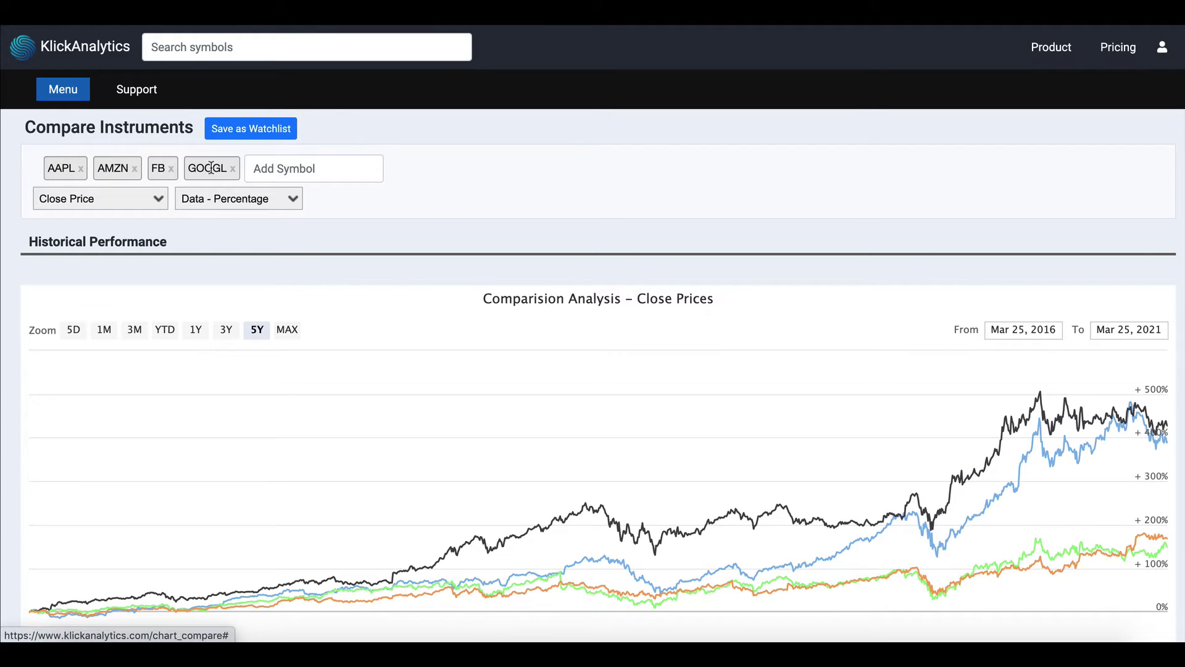
click(301, 174)
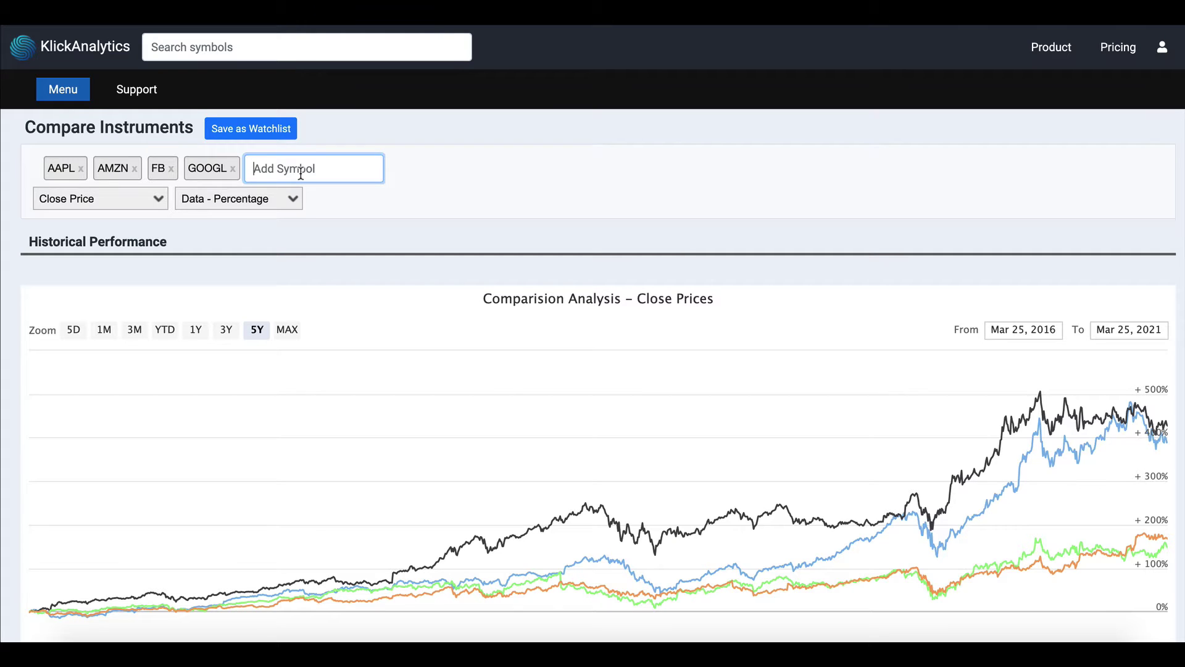
text(tsla)
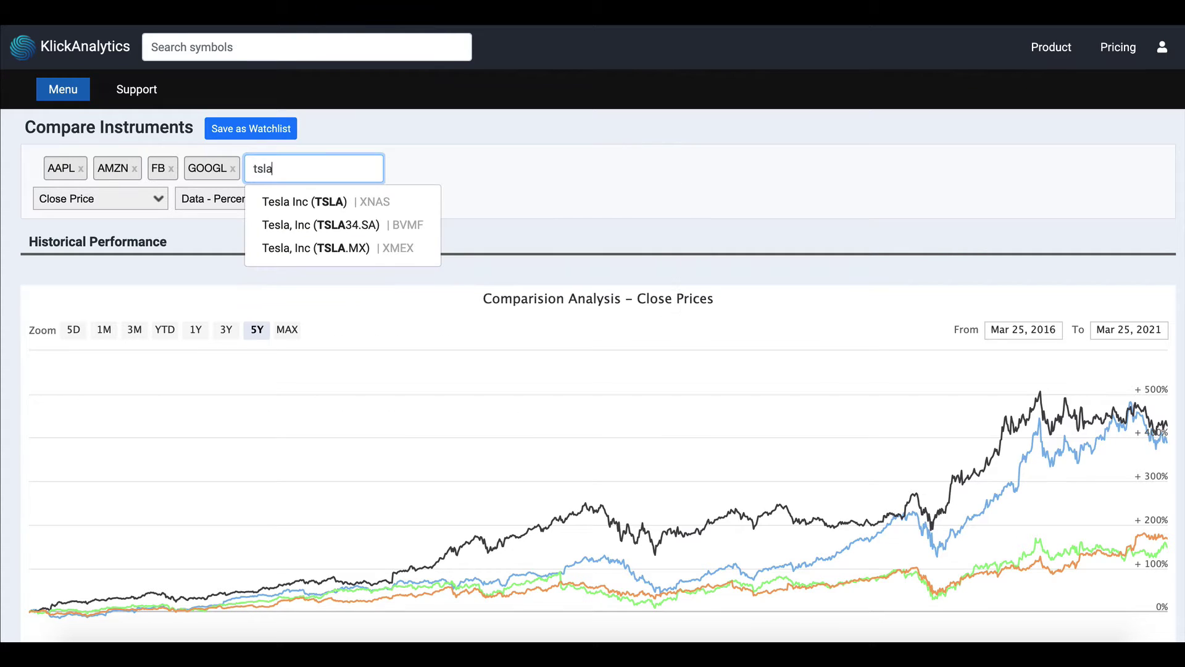
click(296, 203)
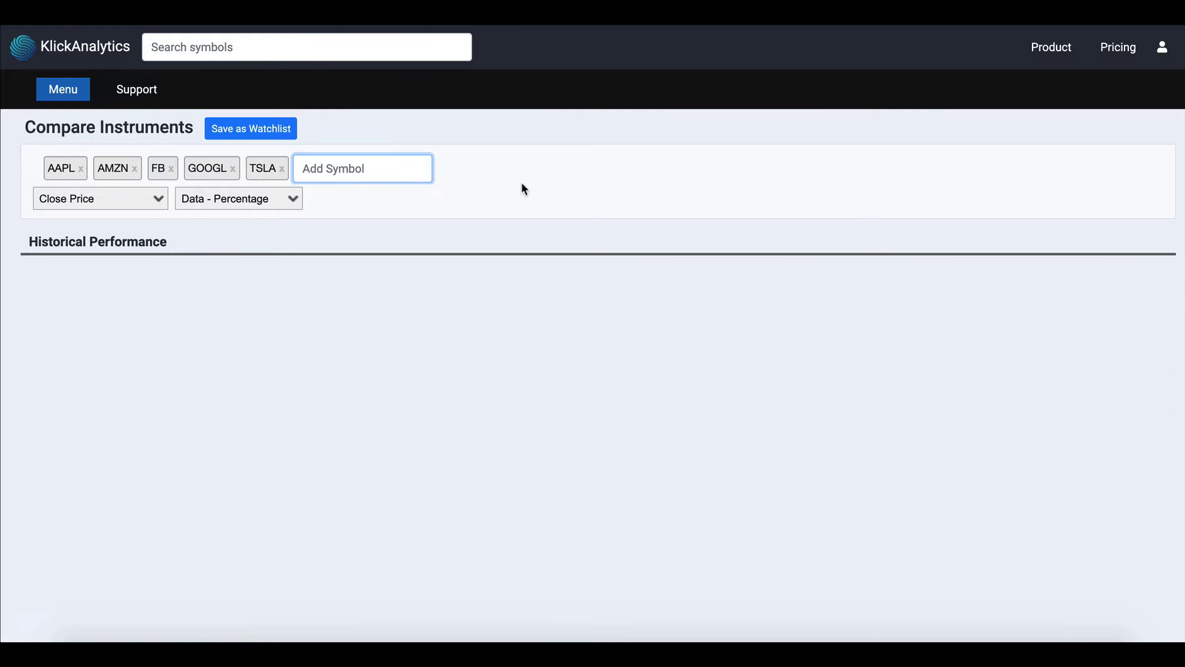
scroll(893, 508, down, 2)
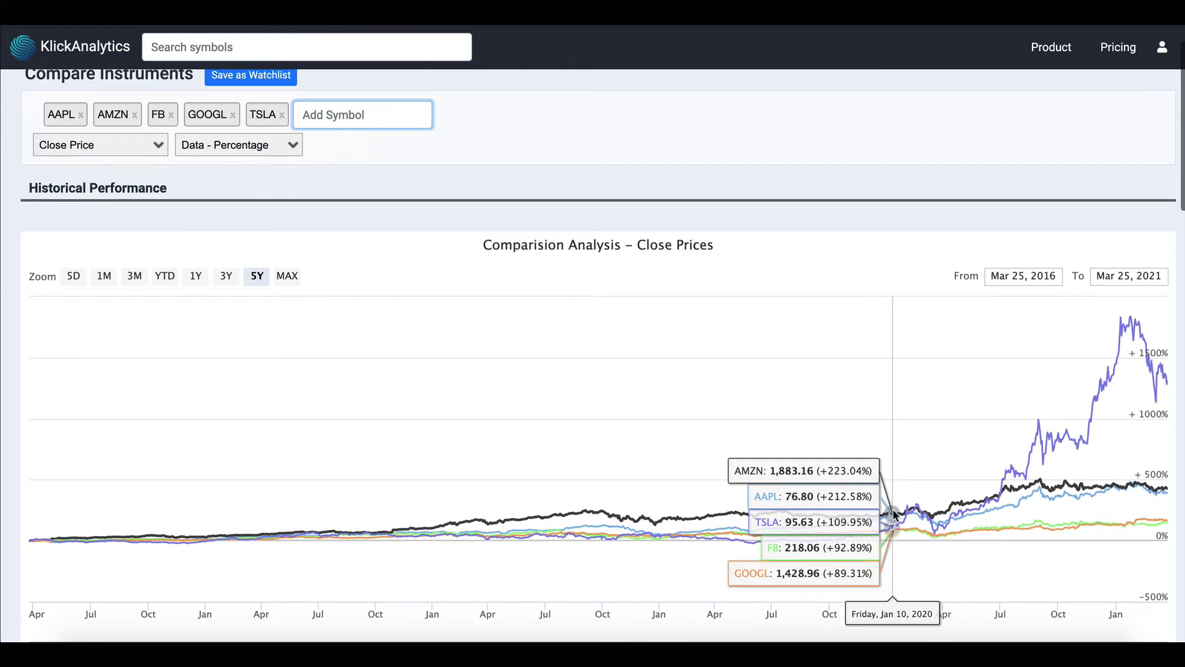
scroll(892, 509, up, 2)
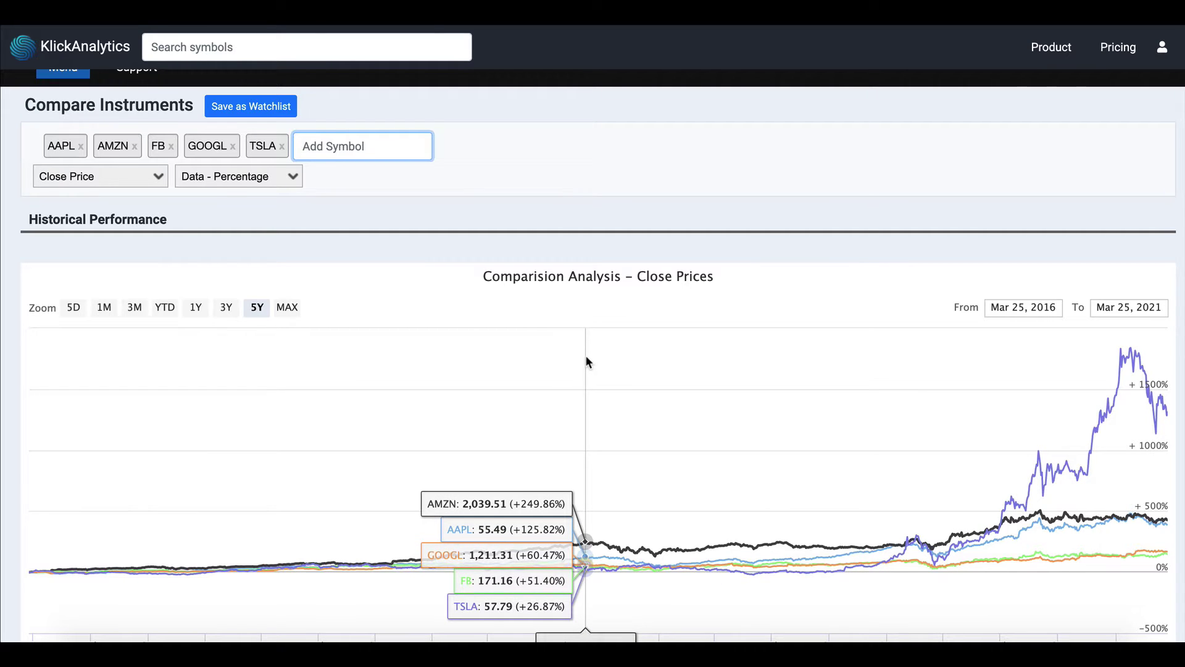
scroll(355, 372, down, 8)
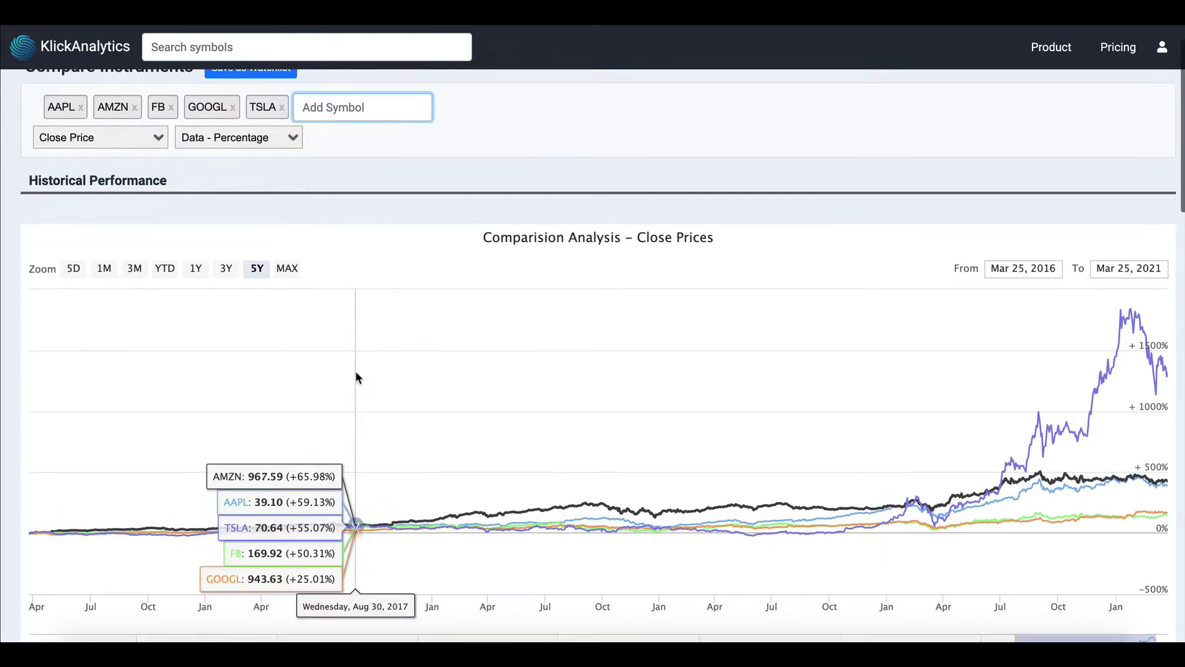
scroll(358, 376, down, 2)
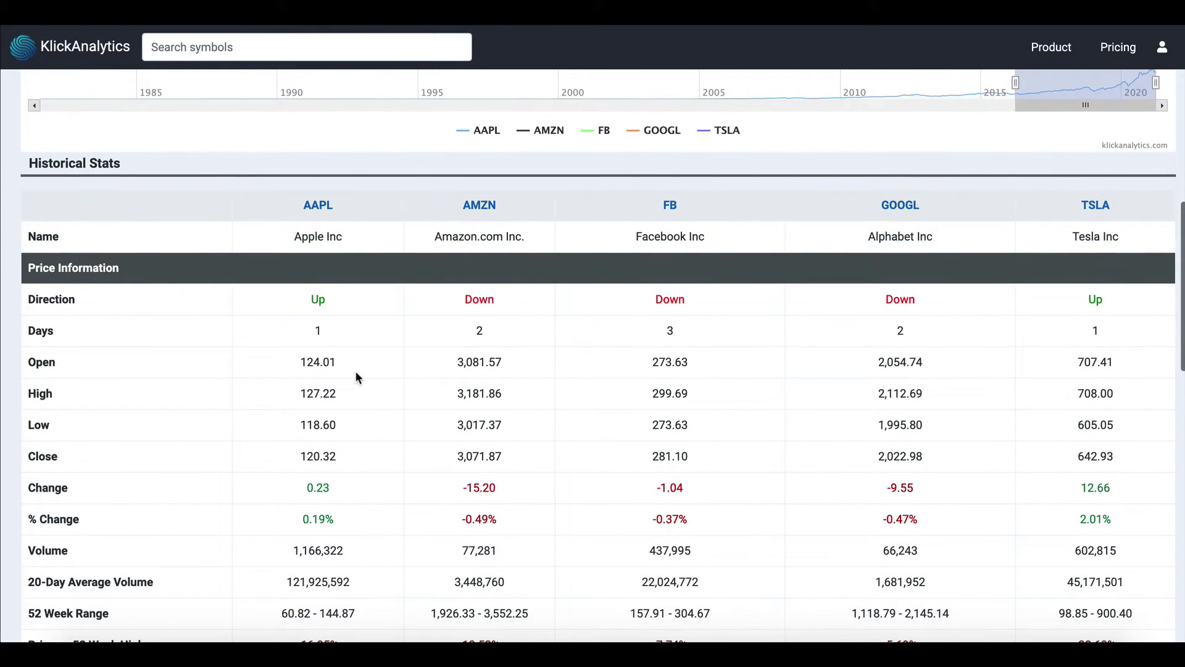
scroll(330, 449, down, 4)
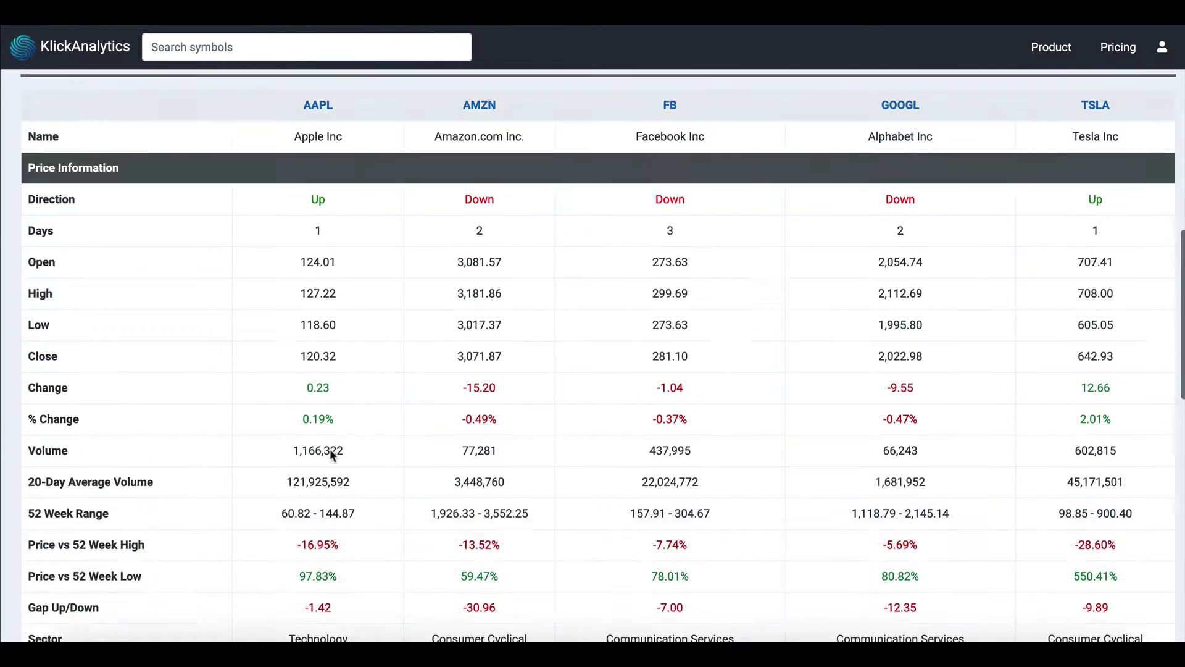
scroll(330, 449, up, 15)
scroll(474, 232, down, 1)
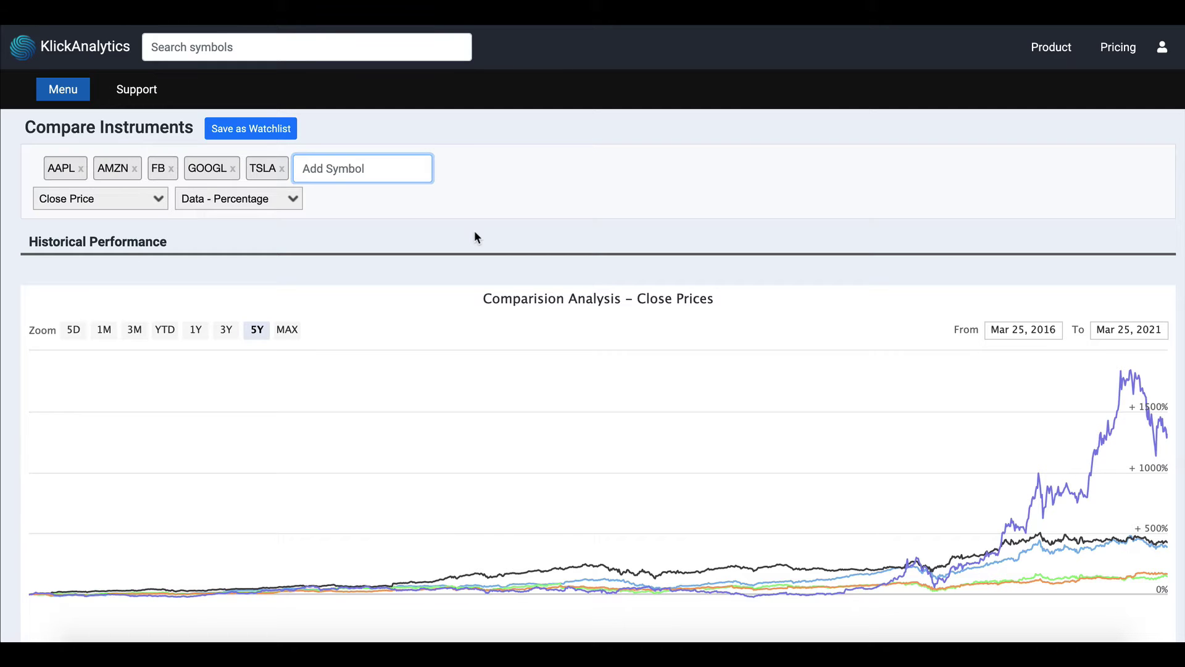
Step: Add Invesco QQQ Trust (QQQ) and Bitcoin (BTC-USD) to the comparison chart
text(qqq)
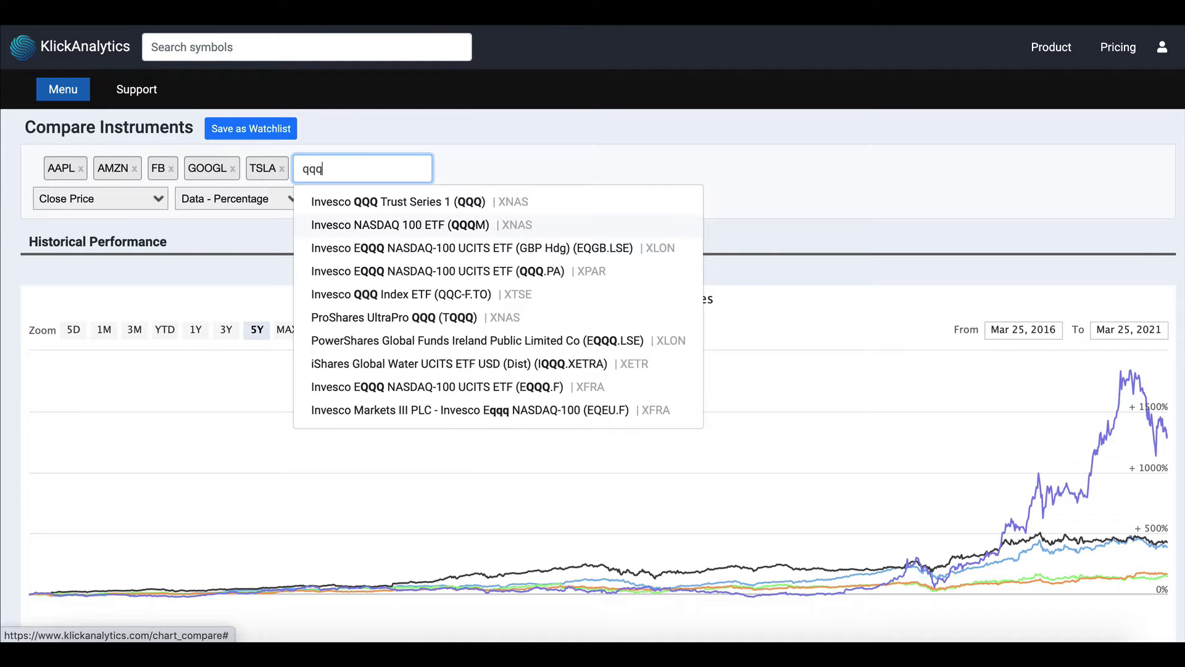
click(450, 199)
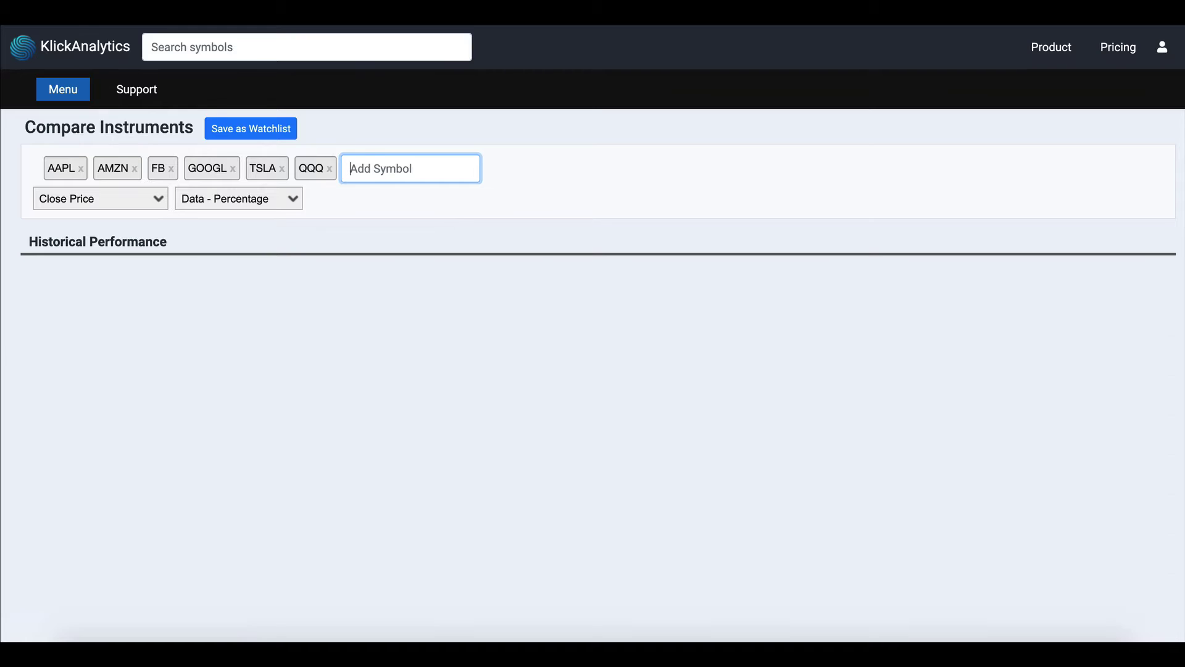
text(btc-u)
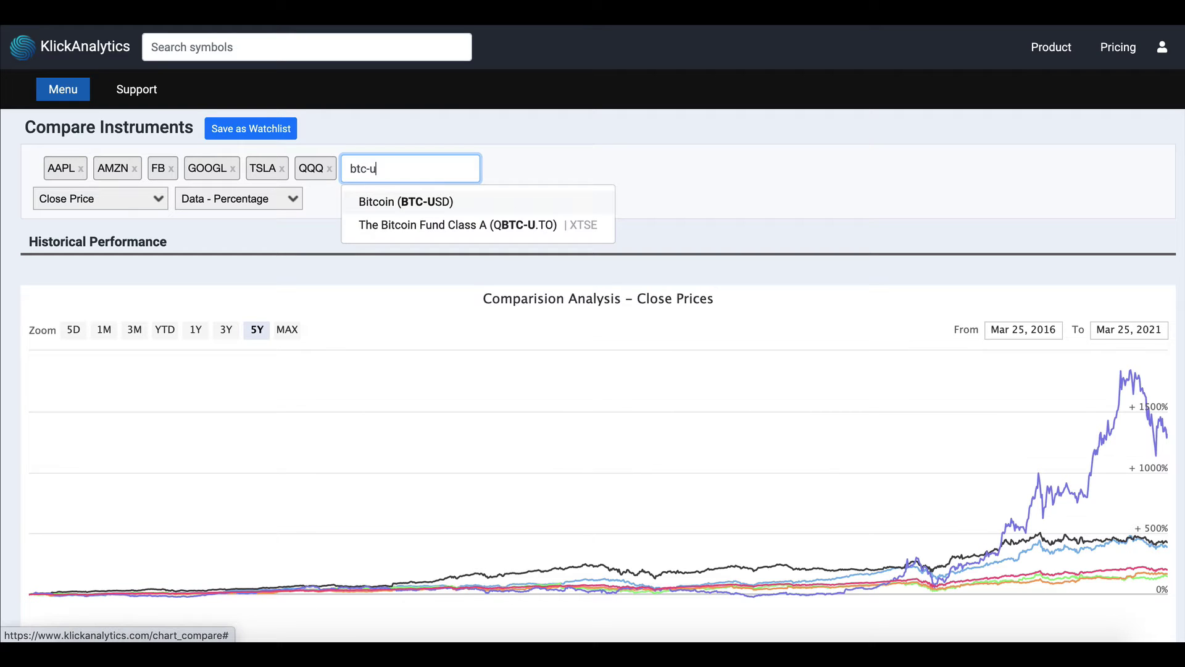
click(458, 207)
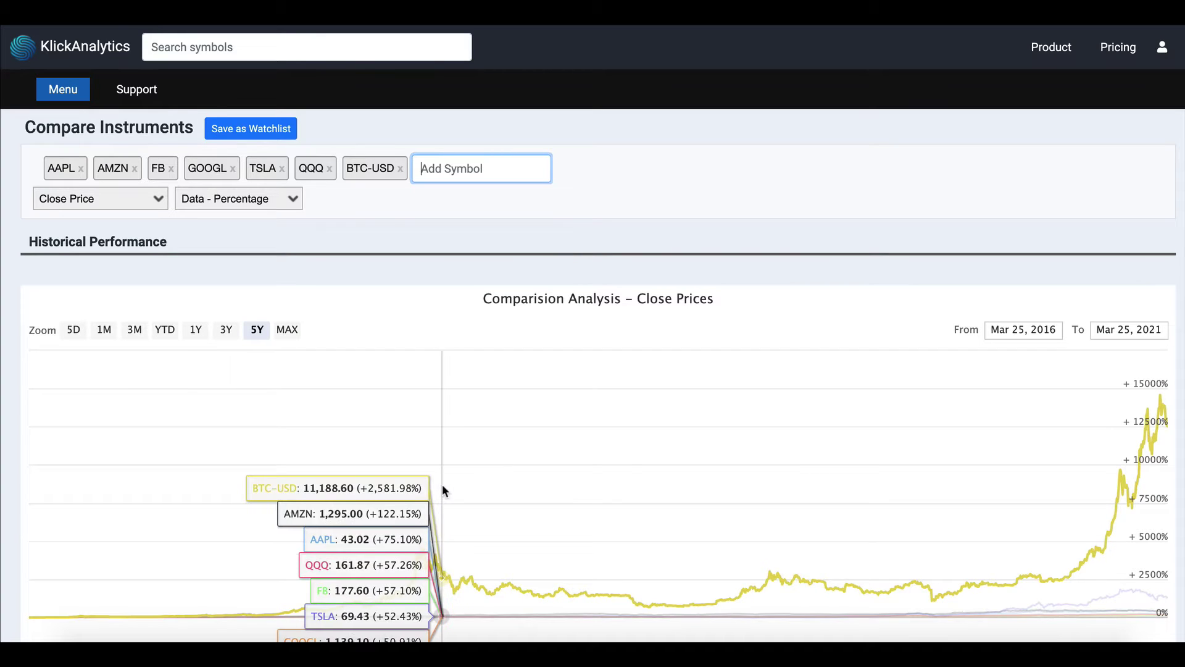
scroll(574, 512, down, 1)
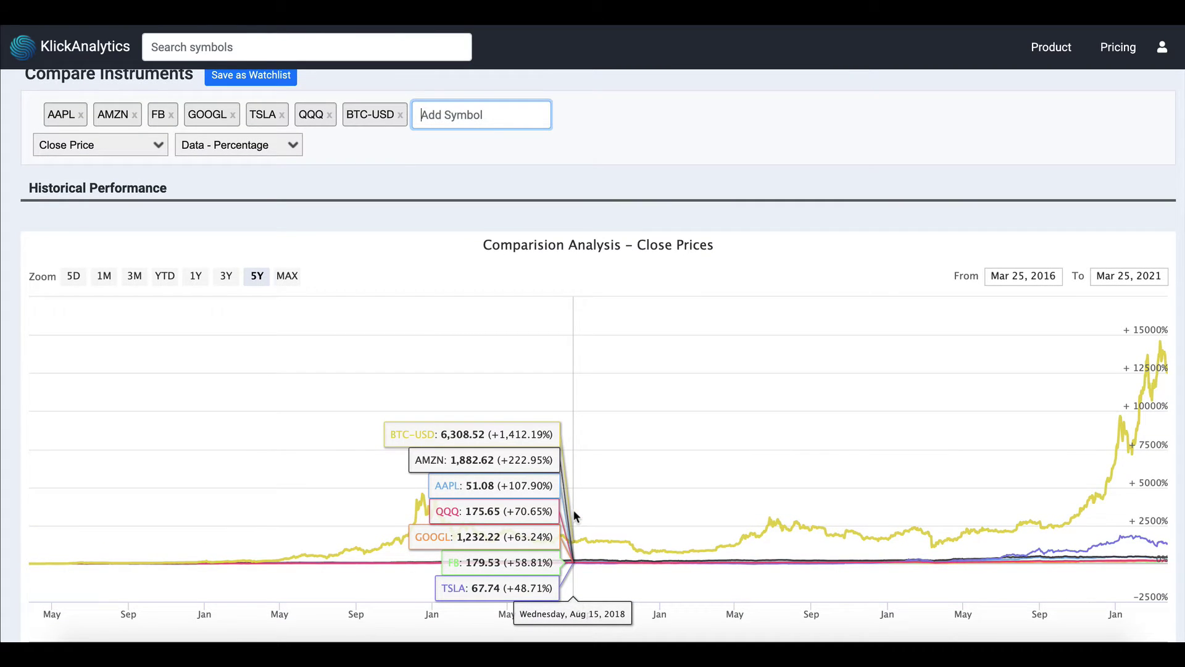
scroll(572, 510, up, 1)
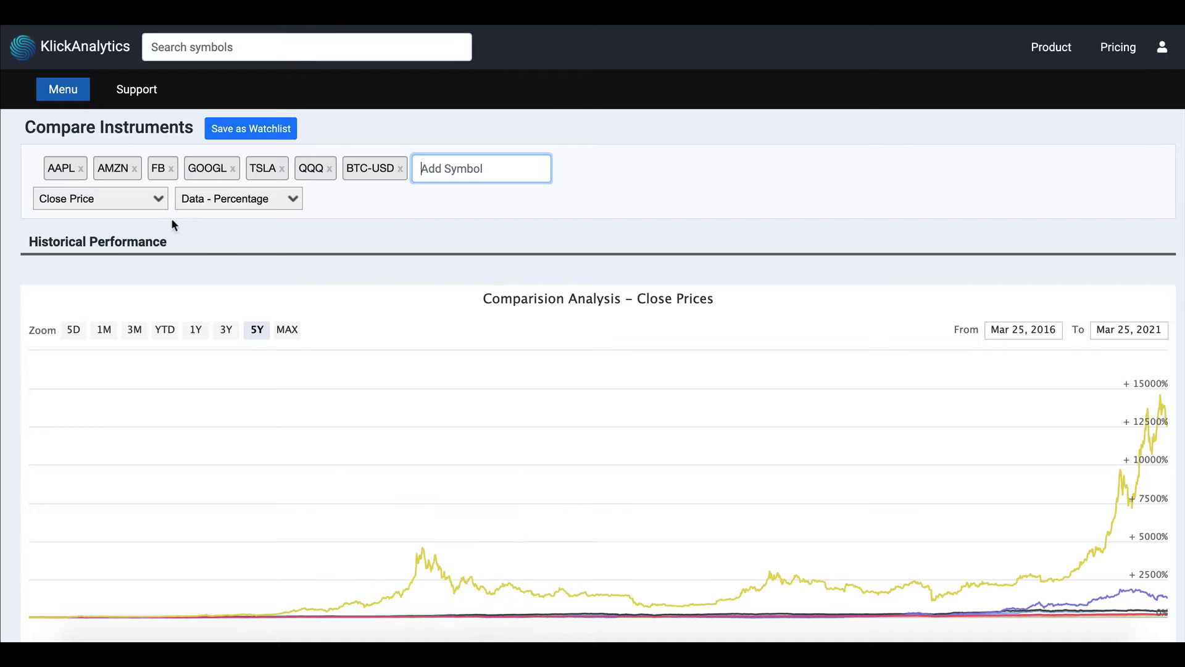
Step: Switch the compared series to Open Price and remove the BTC-USD and QQQ symbols
click(155, 200)
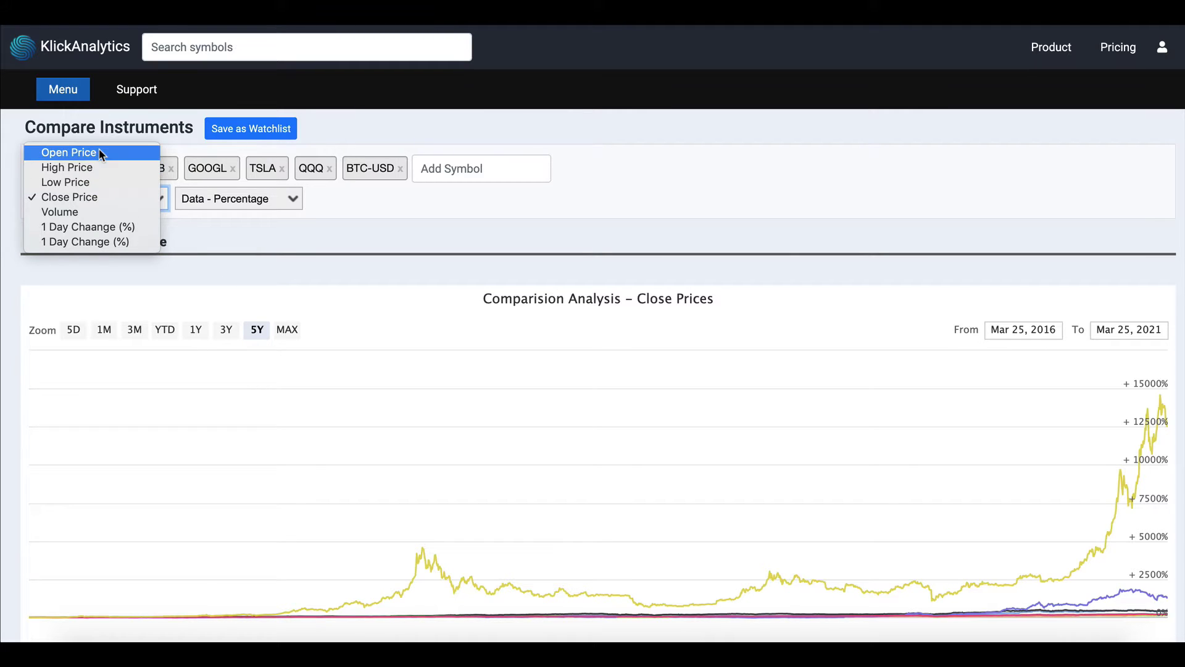
click(74, 152)
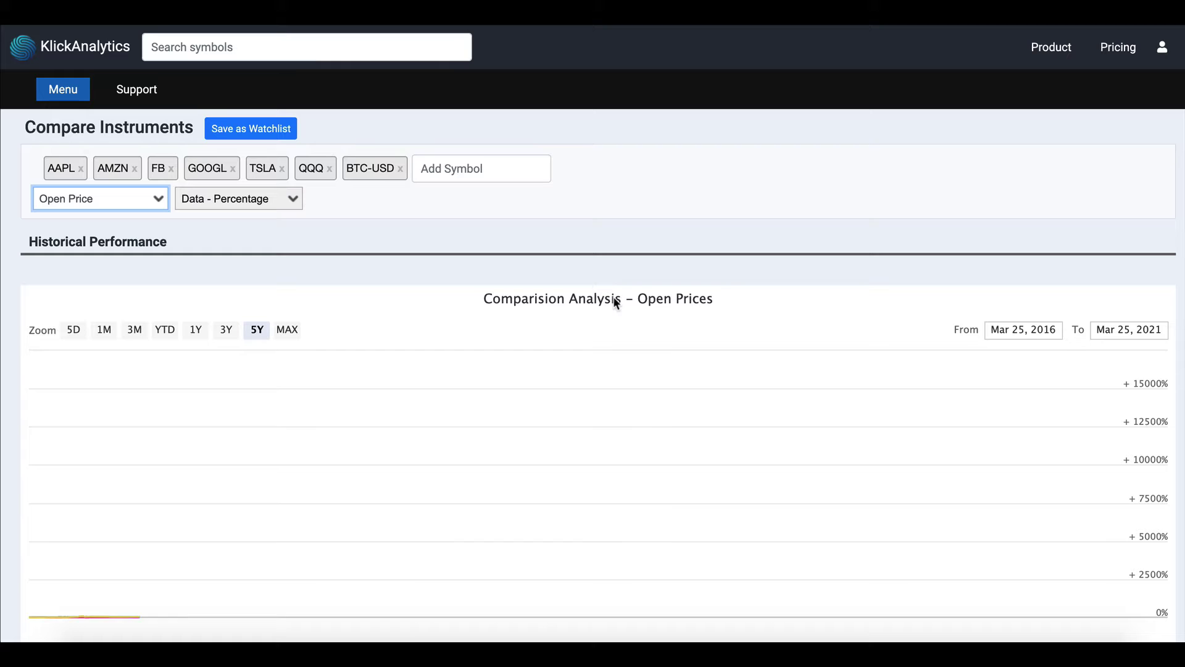
scroll(670, 460, down, 1)
scroll(670, 460, up, 1)
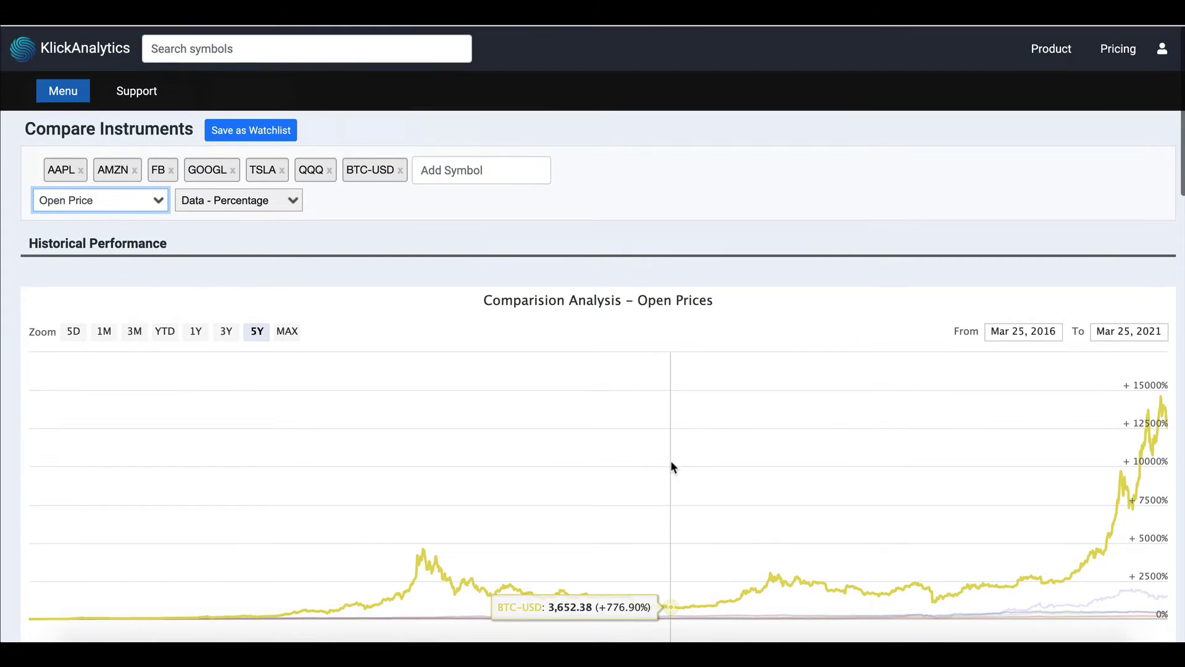
click(399, 169)
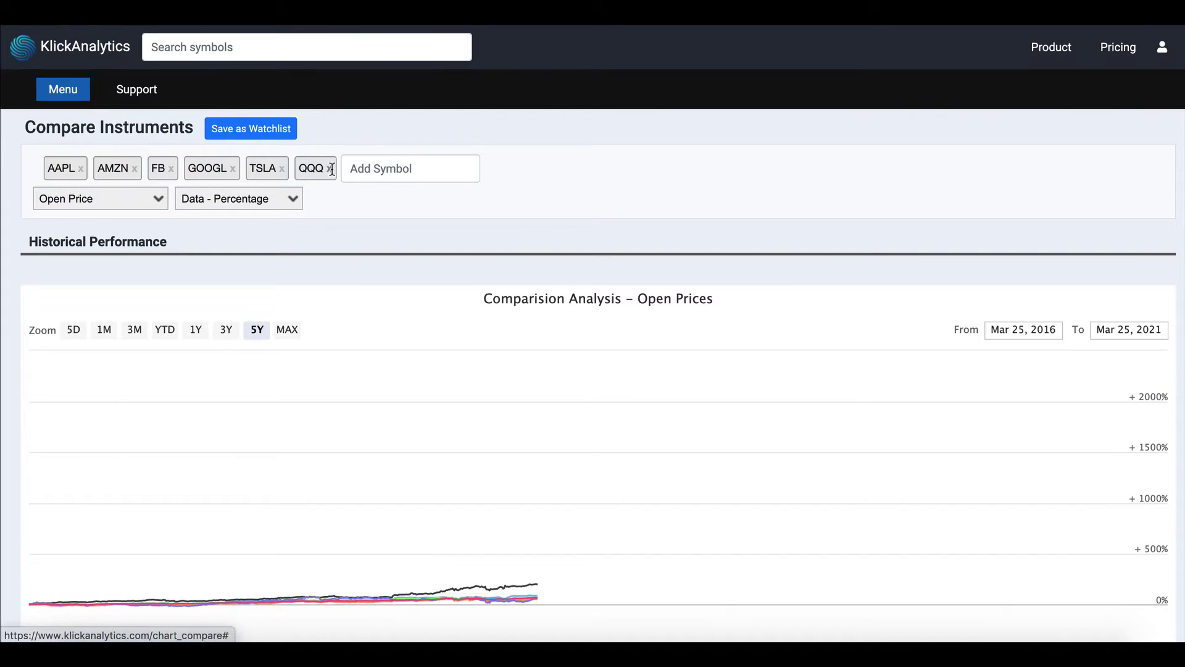
click(330, 169)
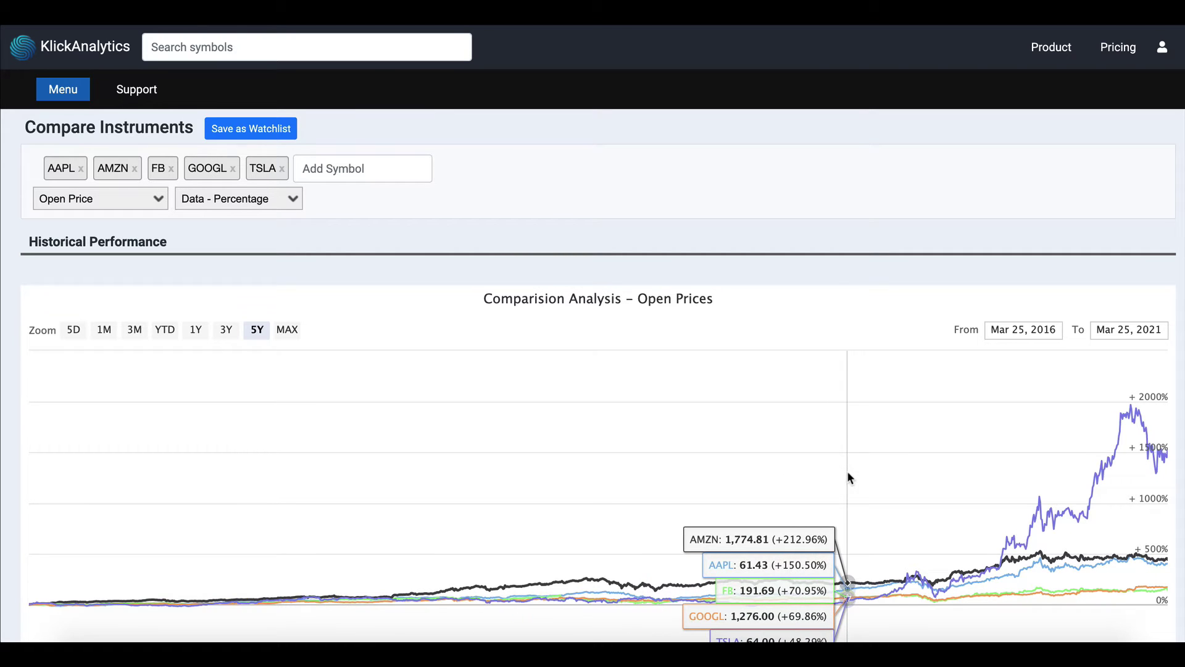
scroll(523, 234, down, 2)
scroll(522, 235, down, 9)
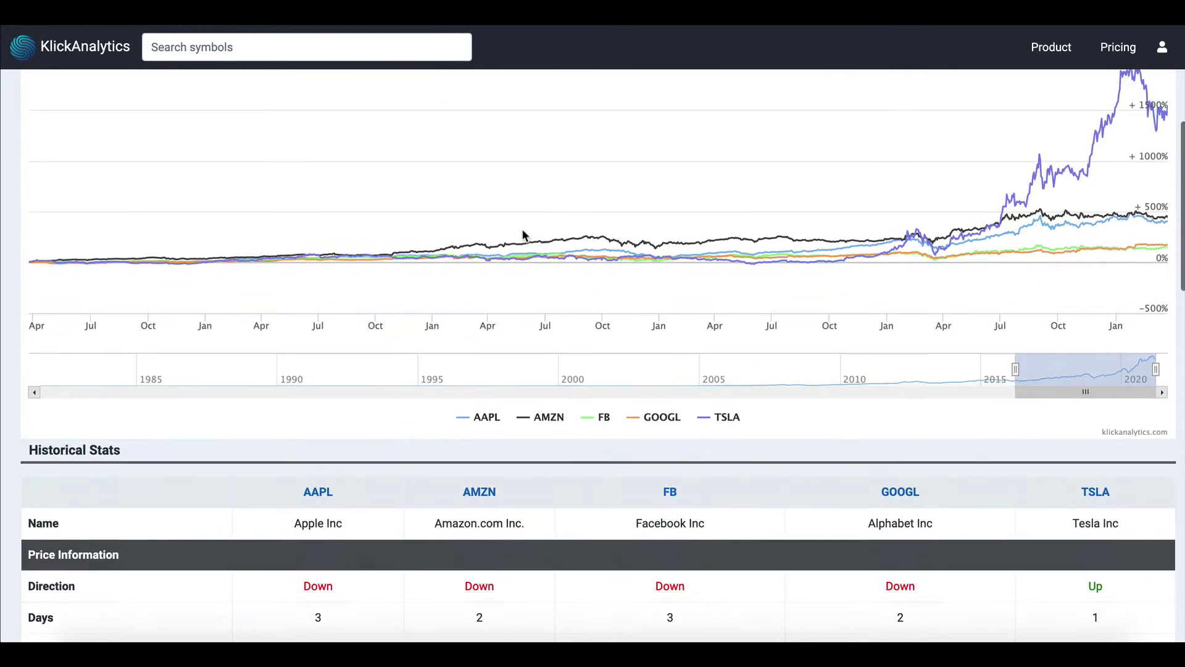
scroll(522, 234, down, 1)
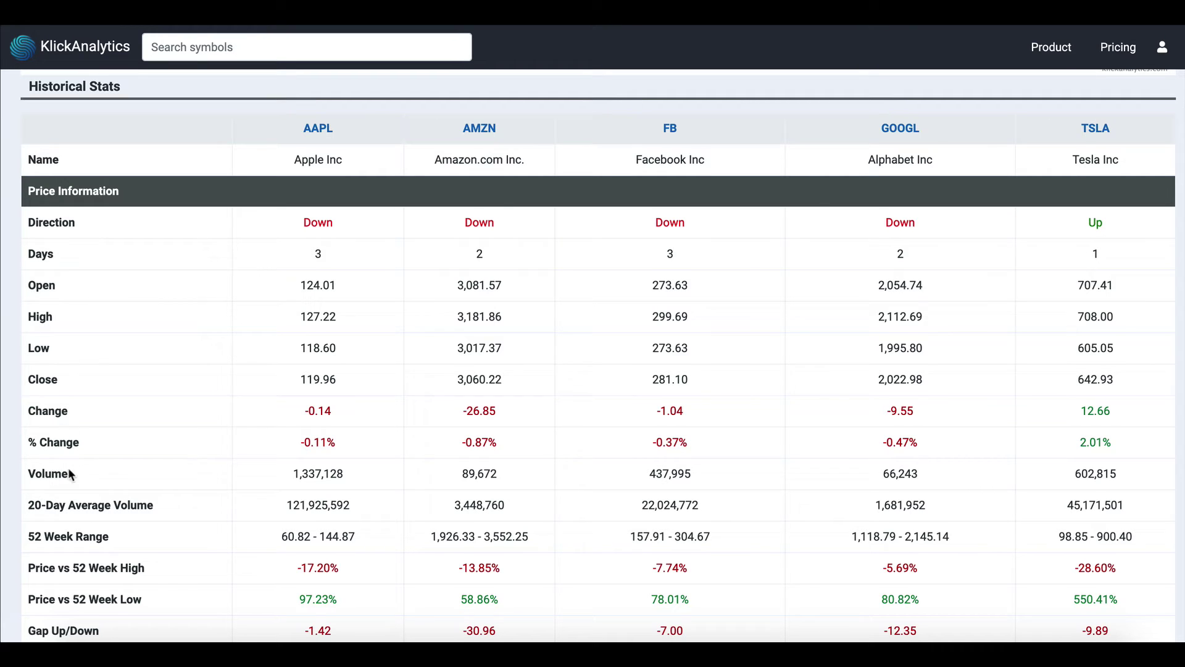
scroll(81, 473, down, 1)
scroll(80, 477, down, 1)
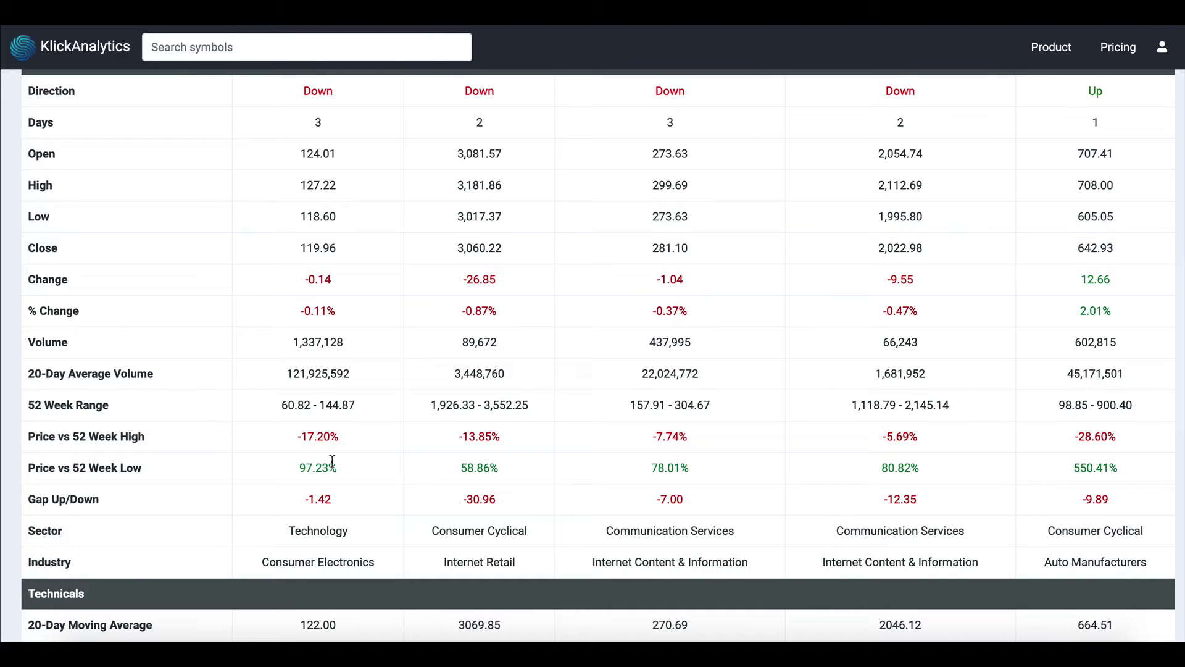
scroll(331, 460, down, 2)
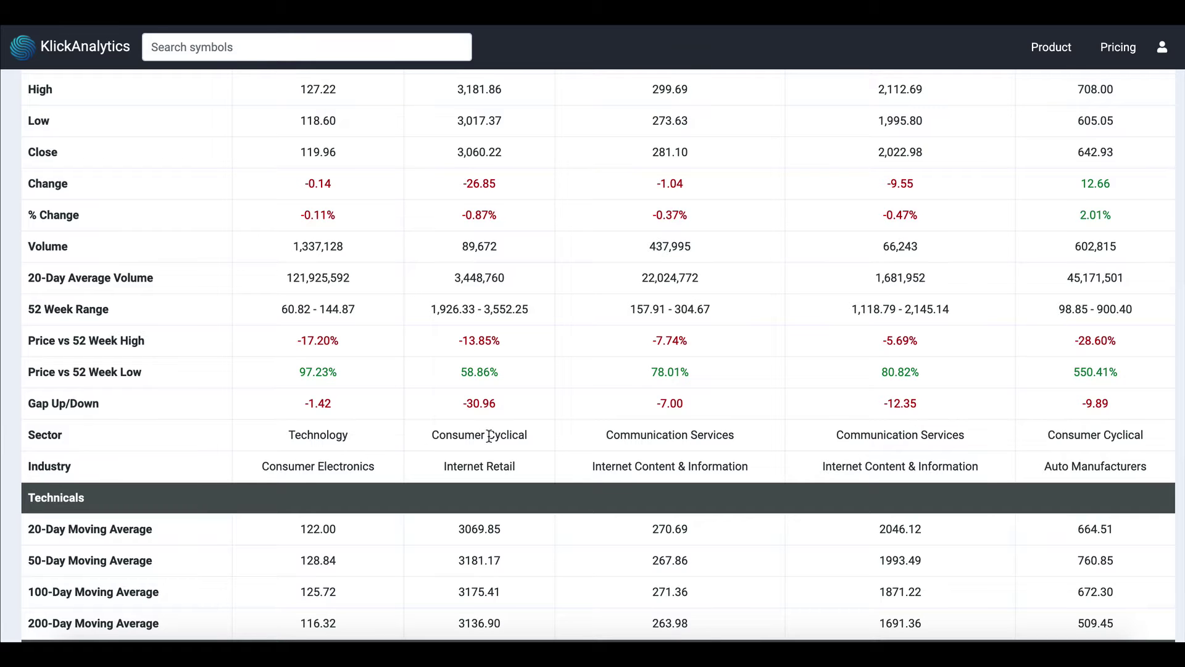
scroll(491, 439, down, 1)
scroll(487, 434, up, 5)
scroll(488, 434, down, 2)
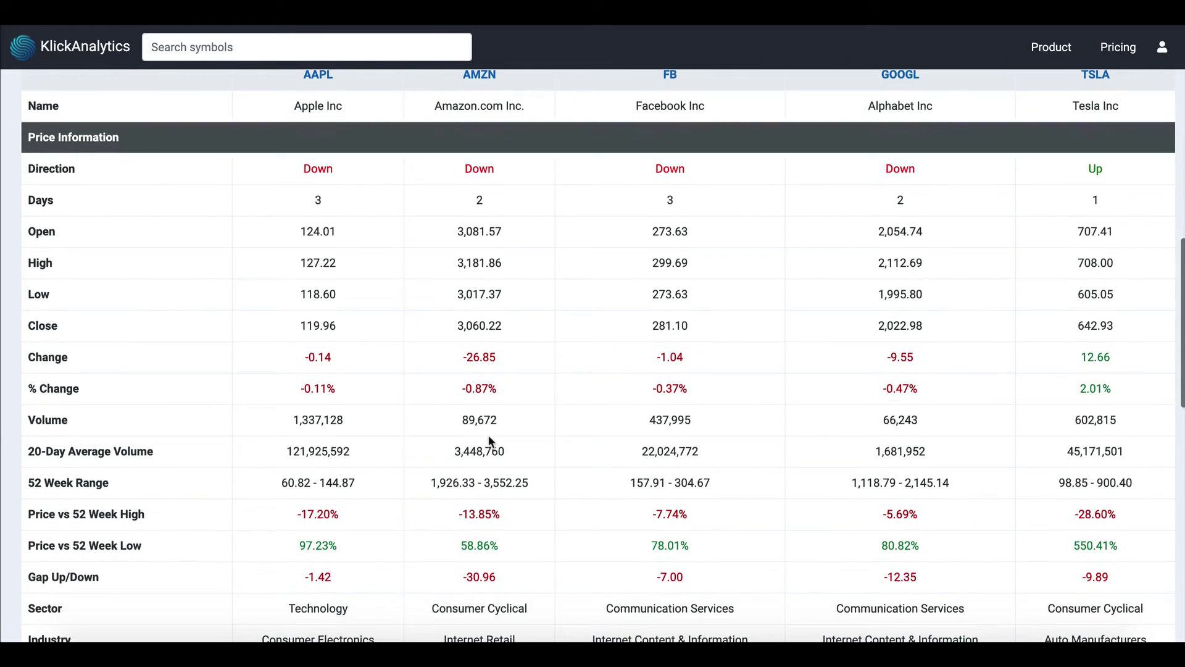
scroll(490, 439, up, 1)
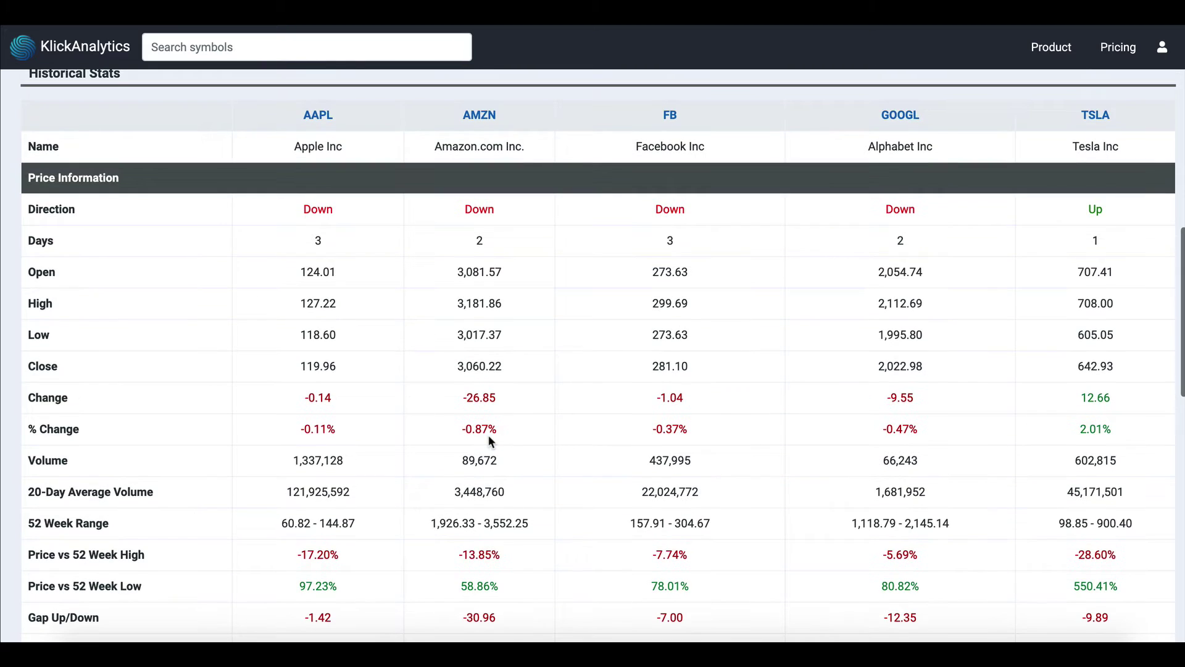
scroll(487, 435, down, 8)
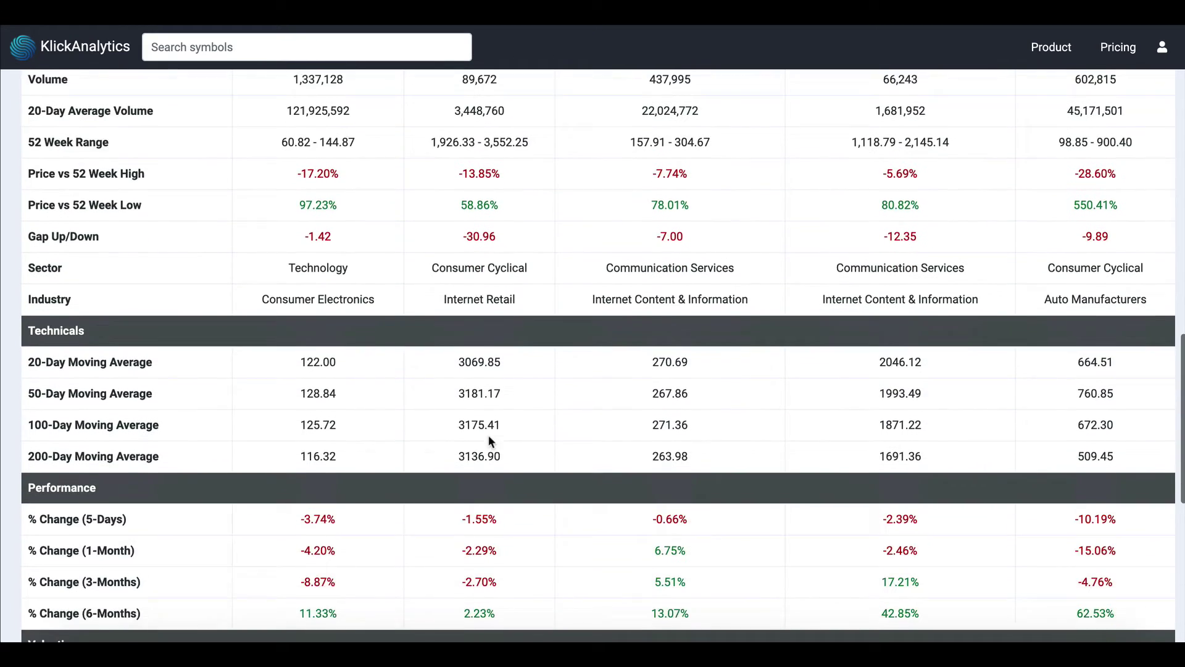
scroll(489, 435, down, 2)
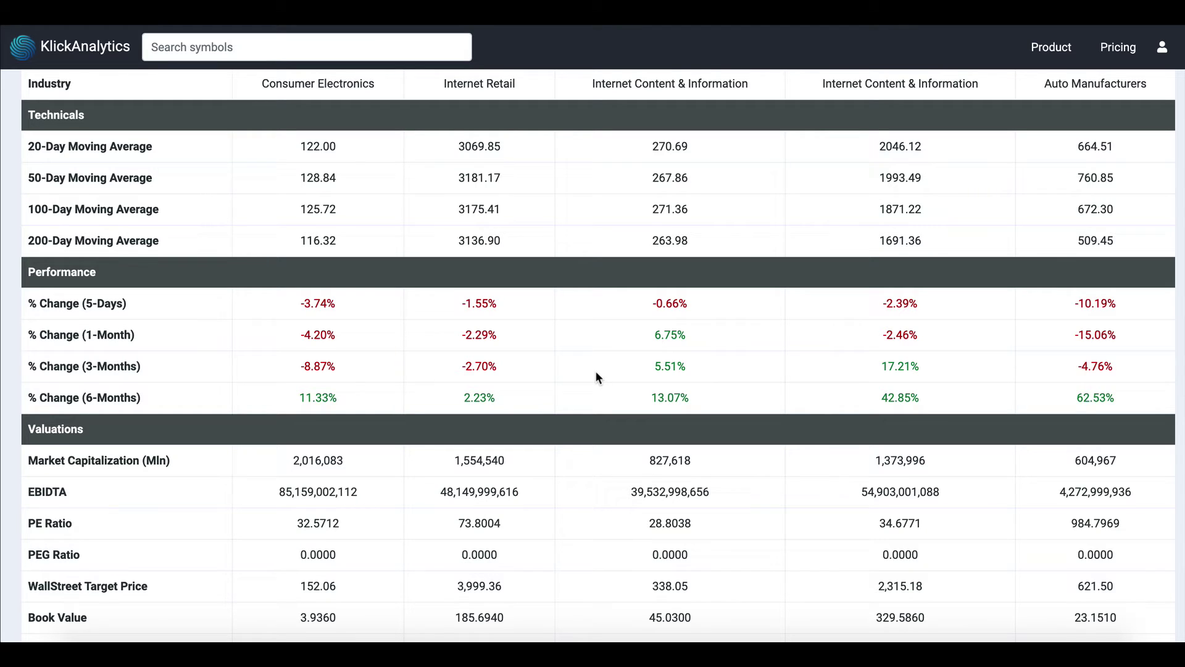
scroll(595, 370, down, 5)
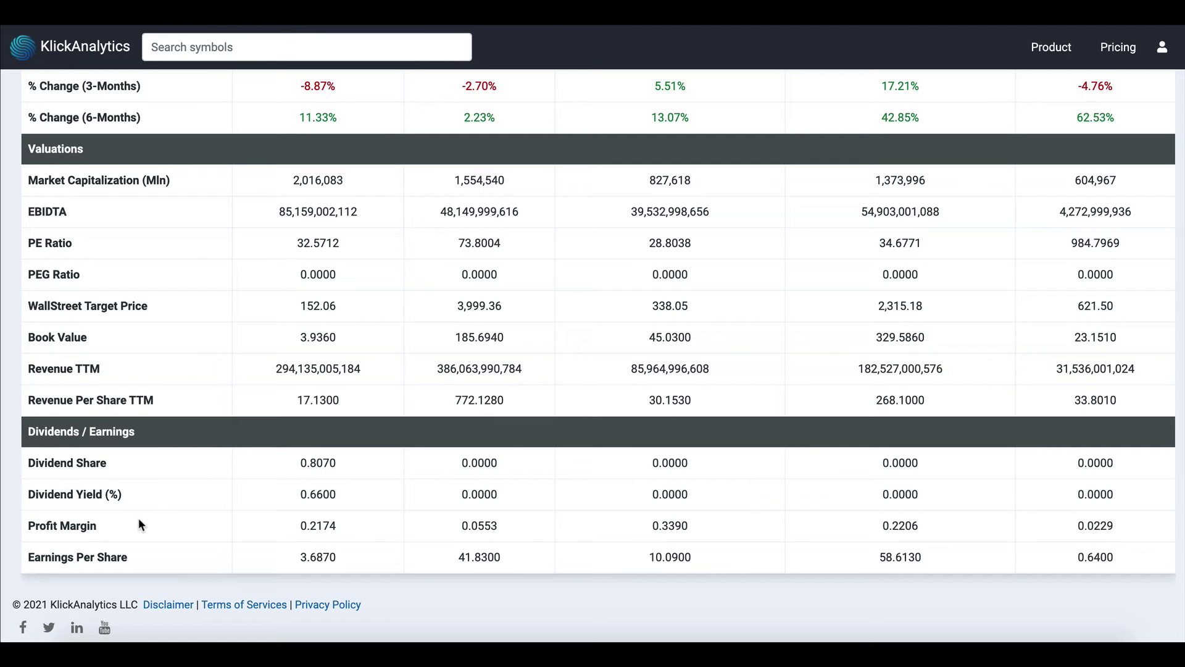
scroll(164, 544, up, 20)
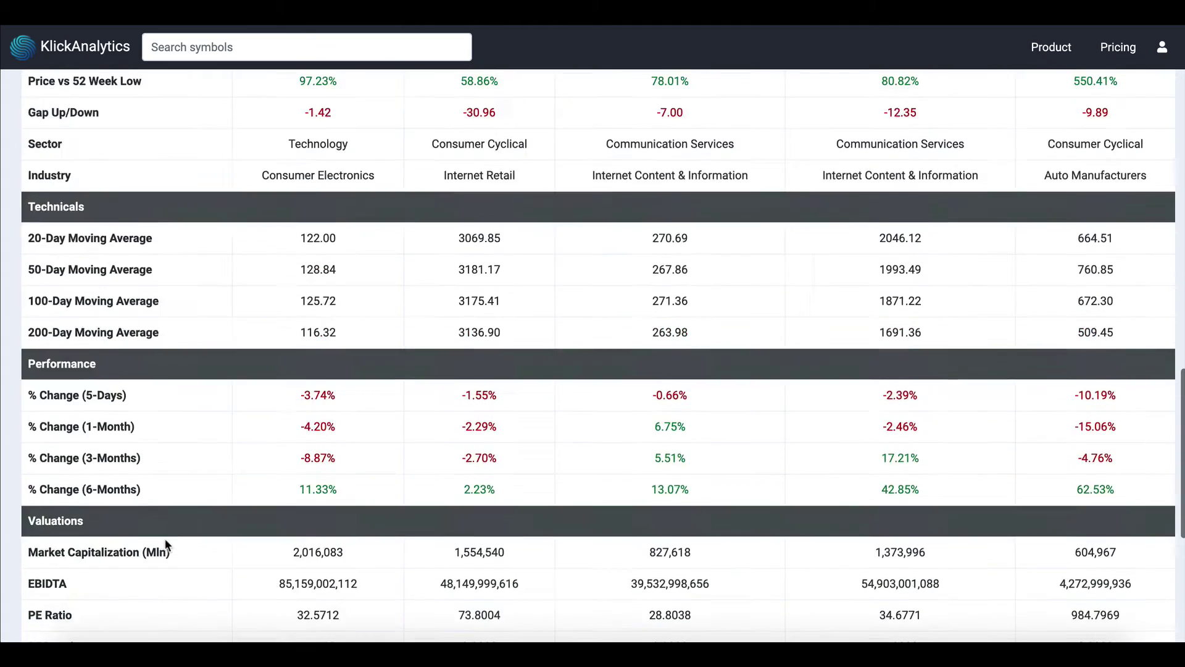
scroll(165, 544, up, 2)
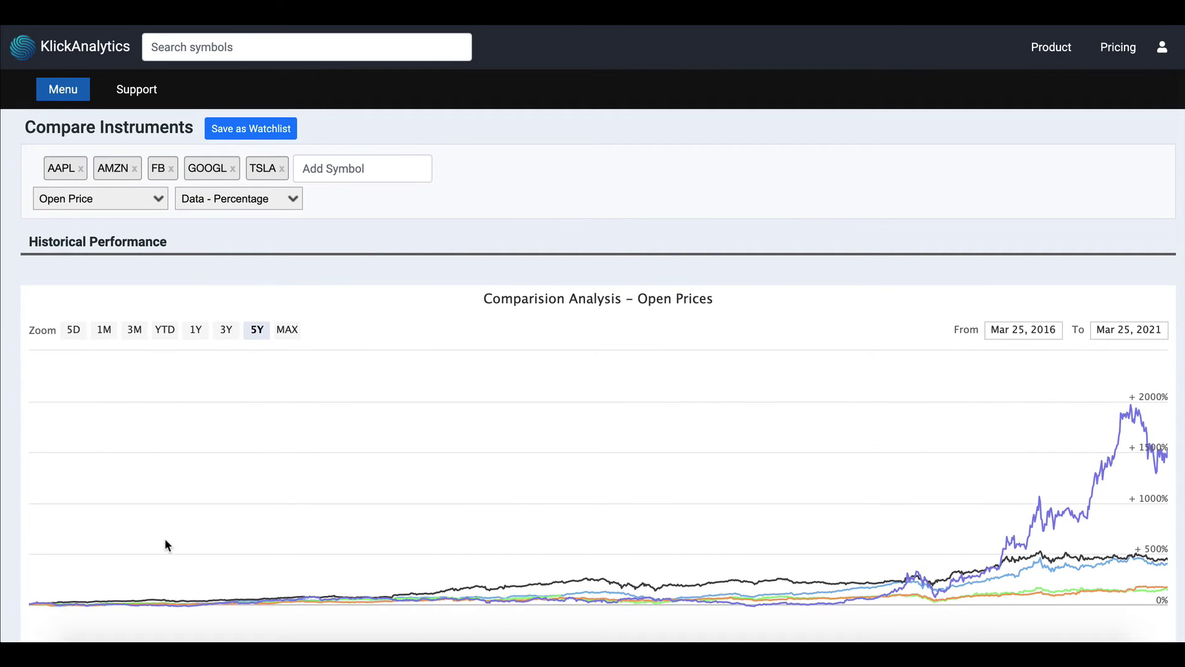
Step: Add NIO Inc (NIO) and Ford Motor Co (F), bringing the comparison to seven symbols
click(389, 176)
text(nio)
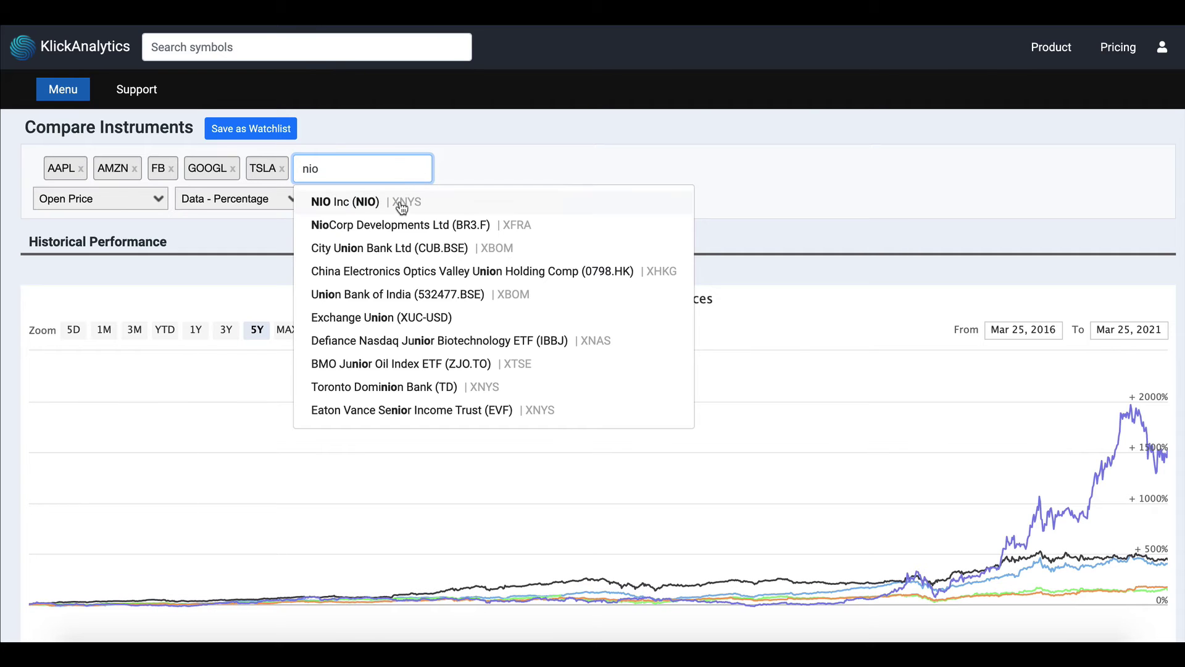
click(391, 202)
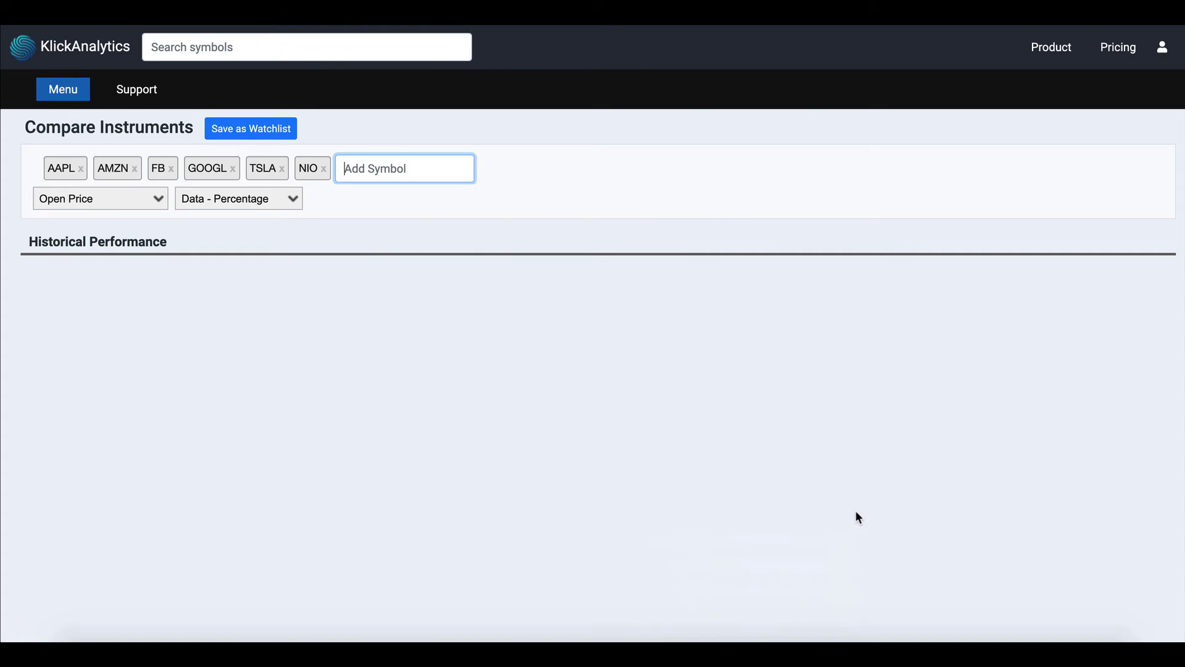
scroll(856, 508, down, 1)
scroll(922, 434, down, 10)
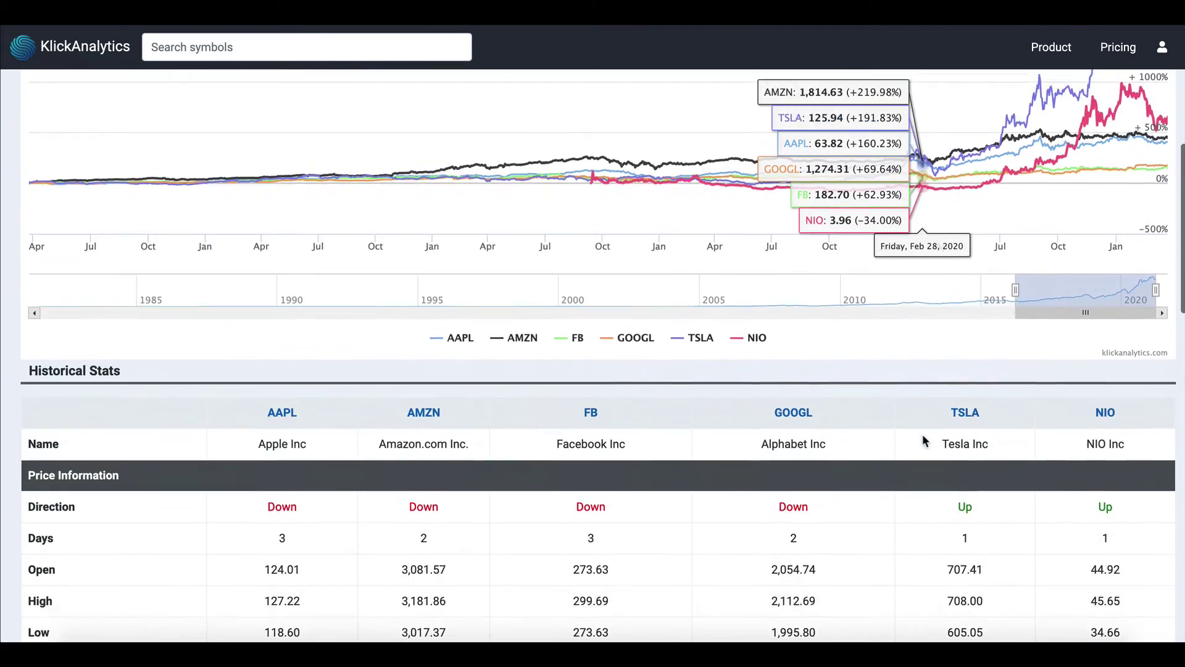
scroll(1027, 343, up, 11)
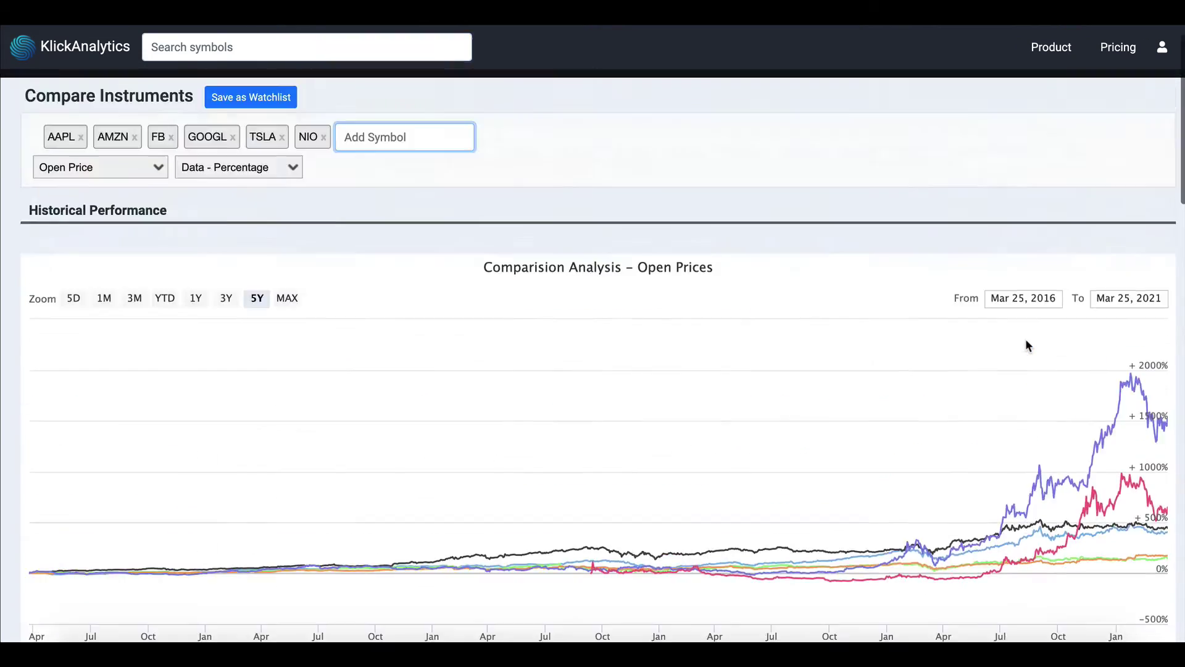
text(f)
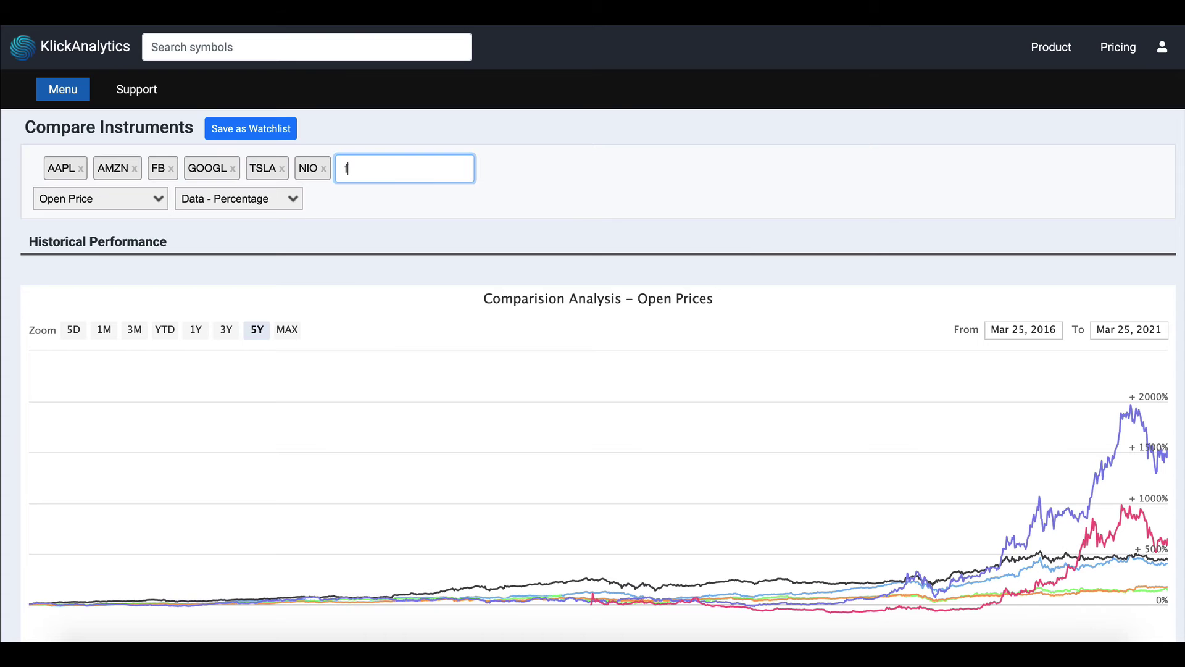
key(Return)
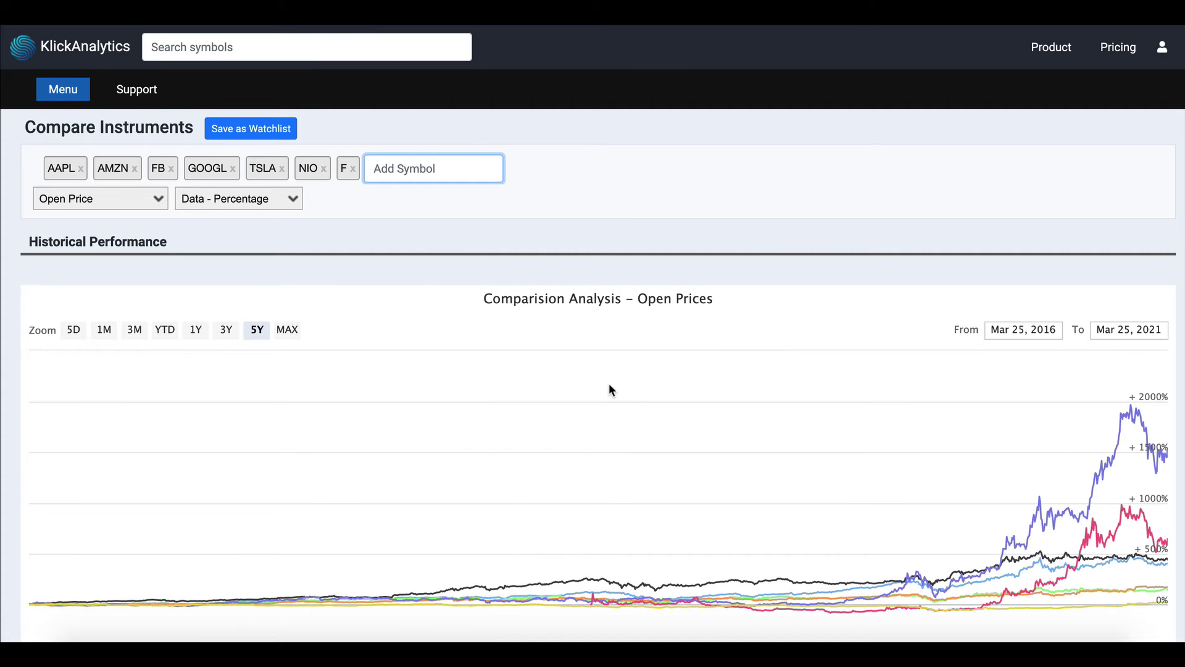
scroll(608, 386, down, 9)
scroll(609, 388, down, 1)
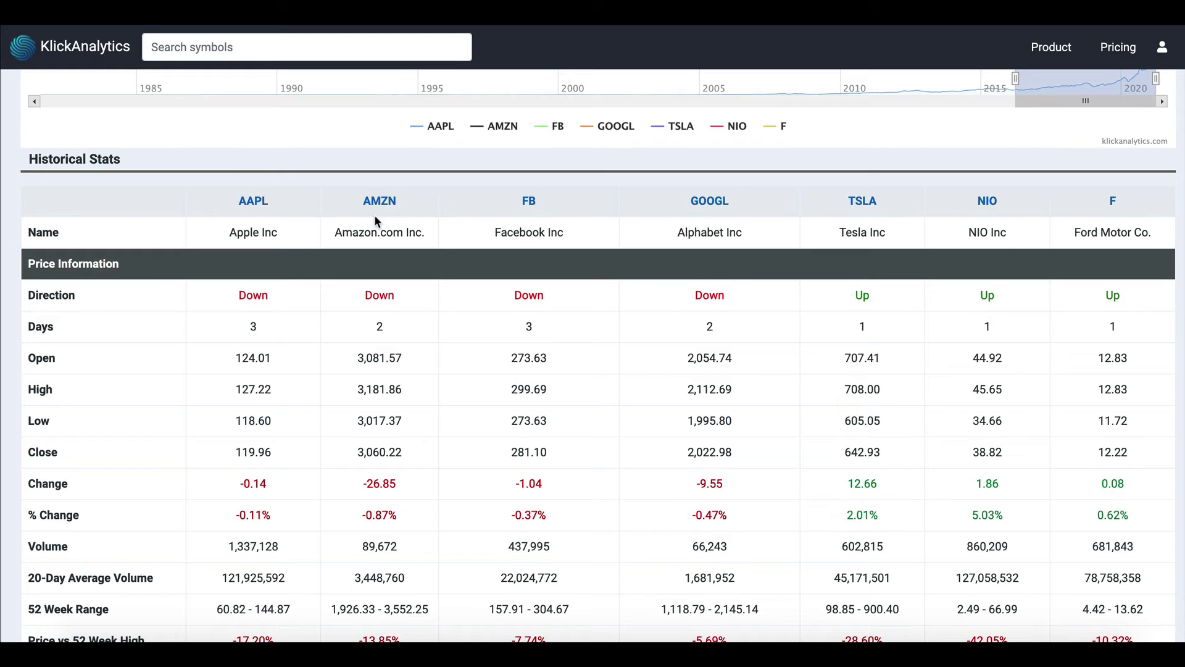
scroll(670, 235, up, 10)
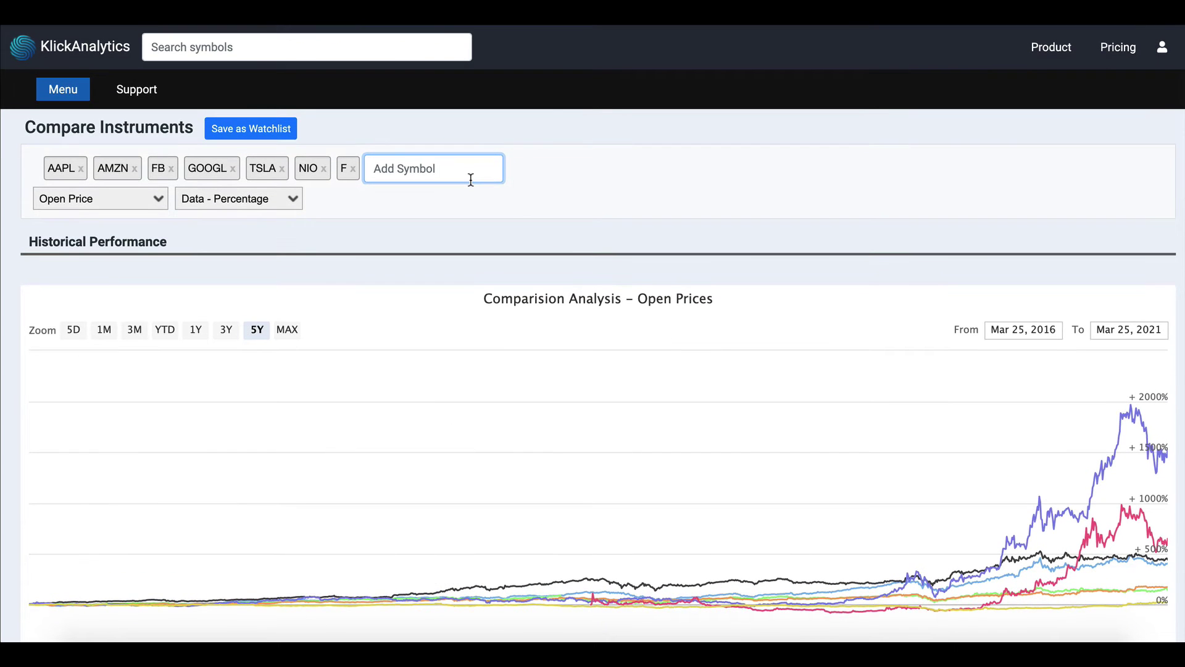
Step: Add Nano Dimension Ltd (NNDM) and General Motors Company (GM) to the comparison
click(471, 179)
text(nndm)
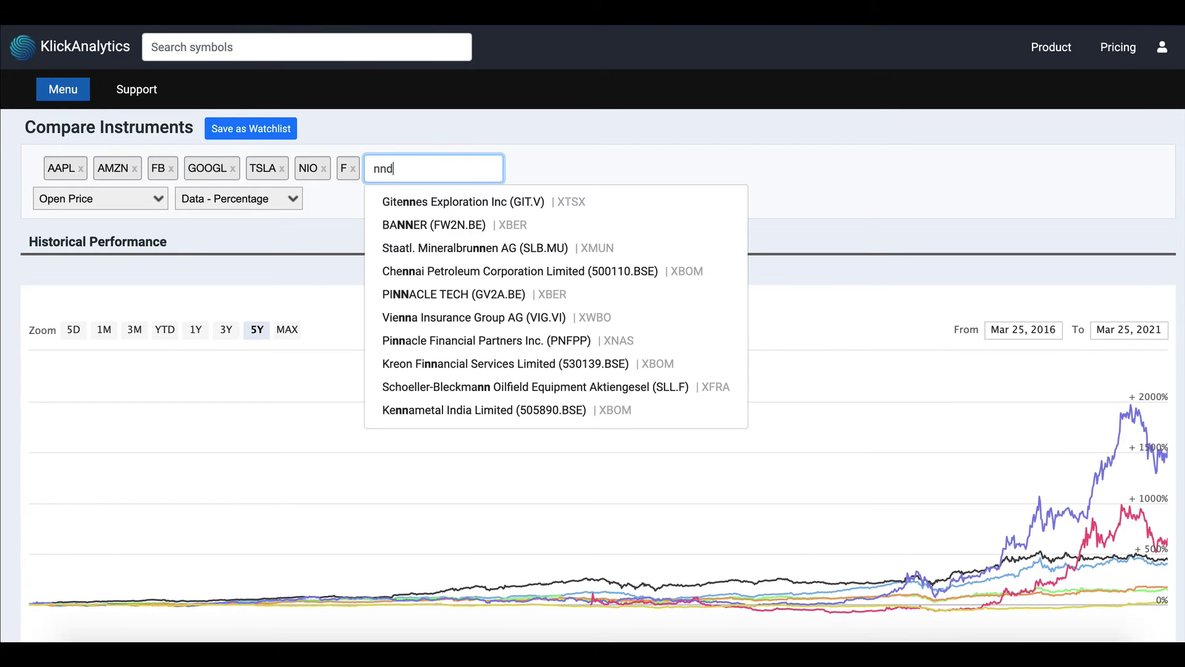
click(437, 199)
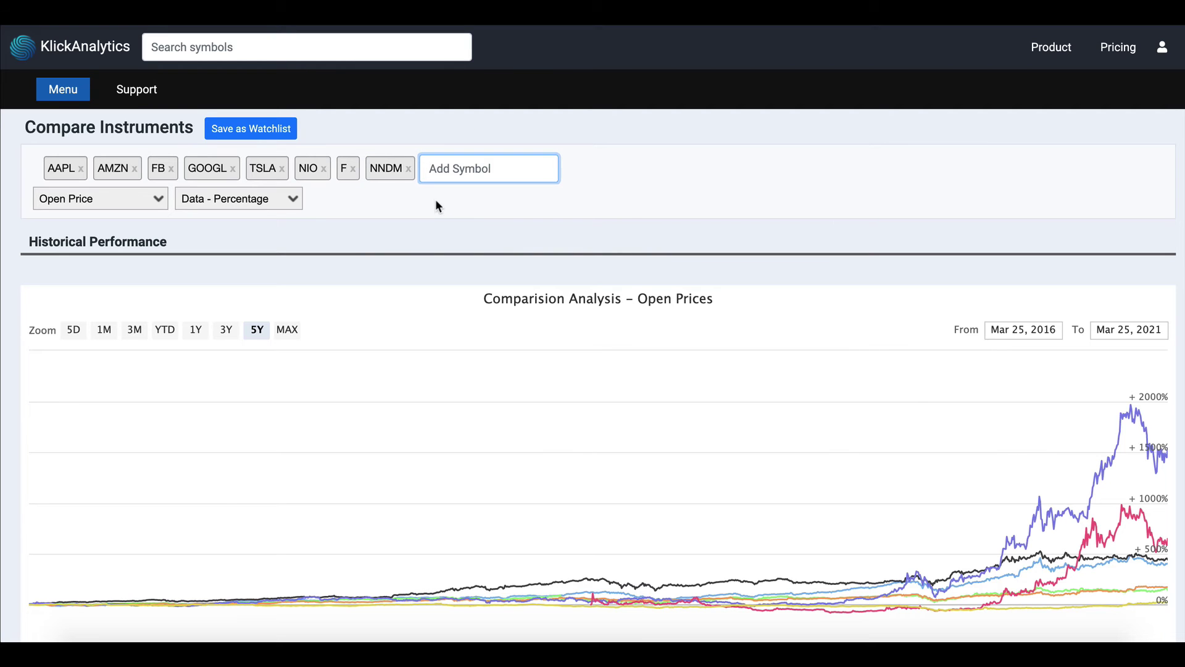
text(gm)
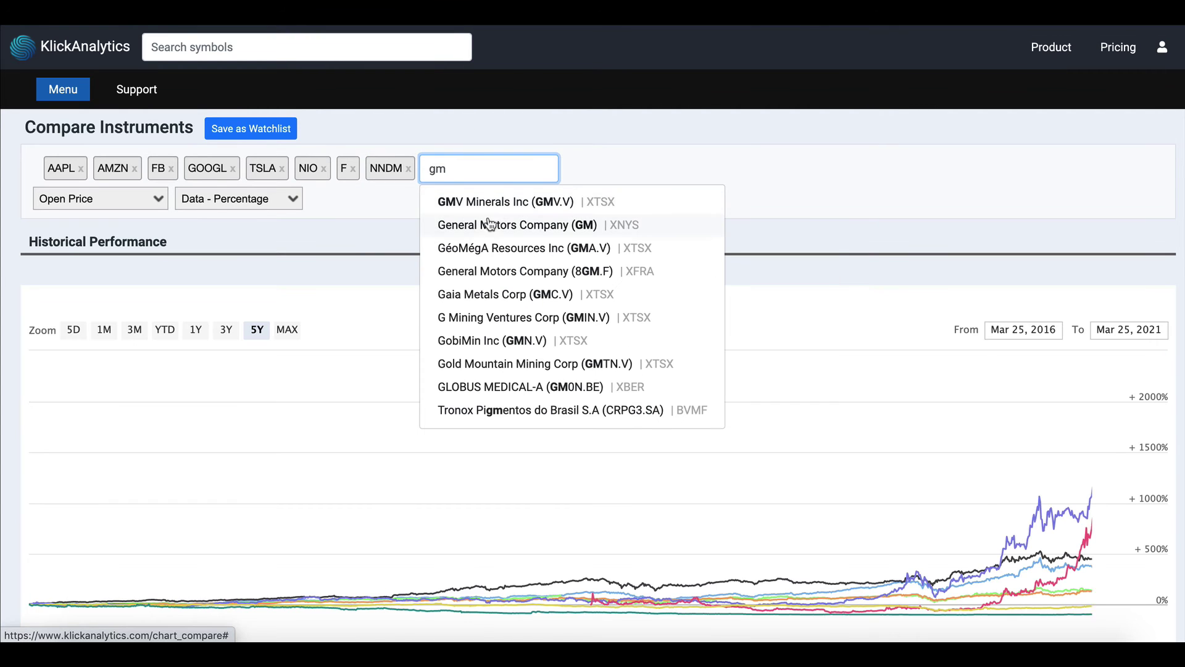
click(507, 232)
Step: Scroll through the nine-symbol Historical Stats table, horizontally and down
scroll(745, 525, down, 10)
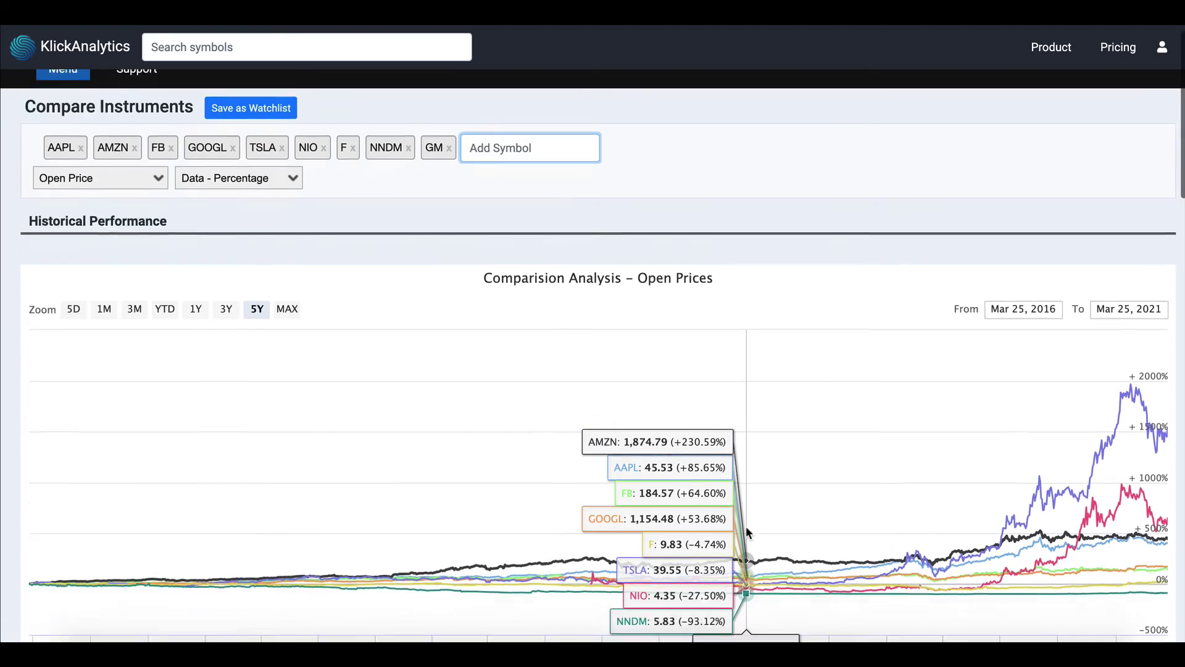
scroll(745, 525, down, 1)
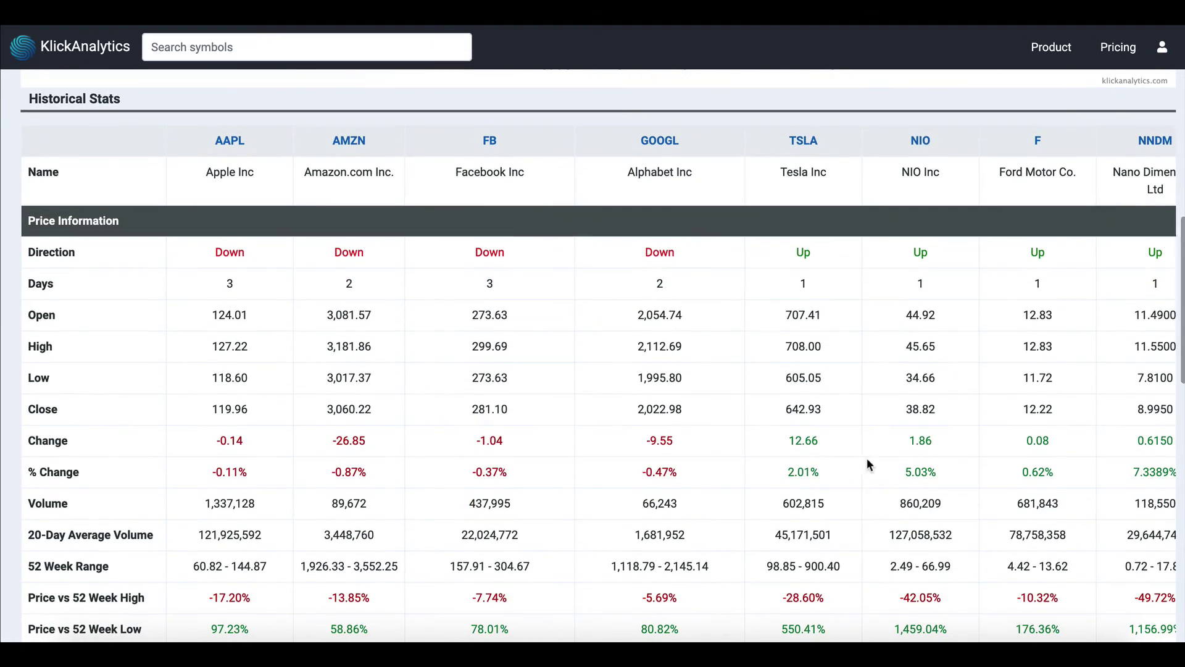
scroll(849, 450, right, 2)
scroll(850, 452, right, 1)
scroll(849, 452, left, 3)
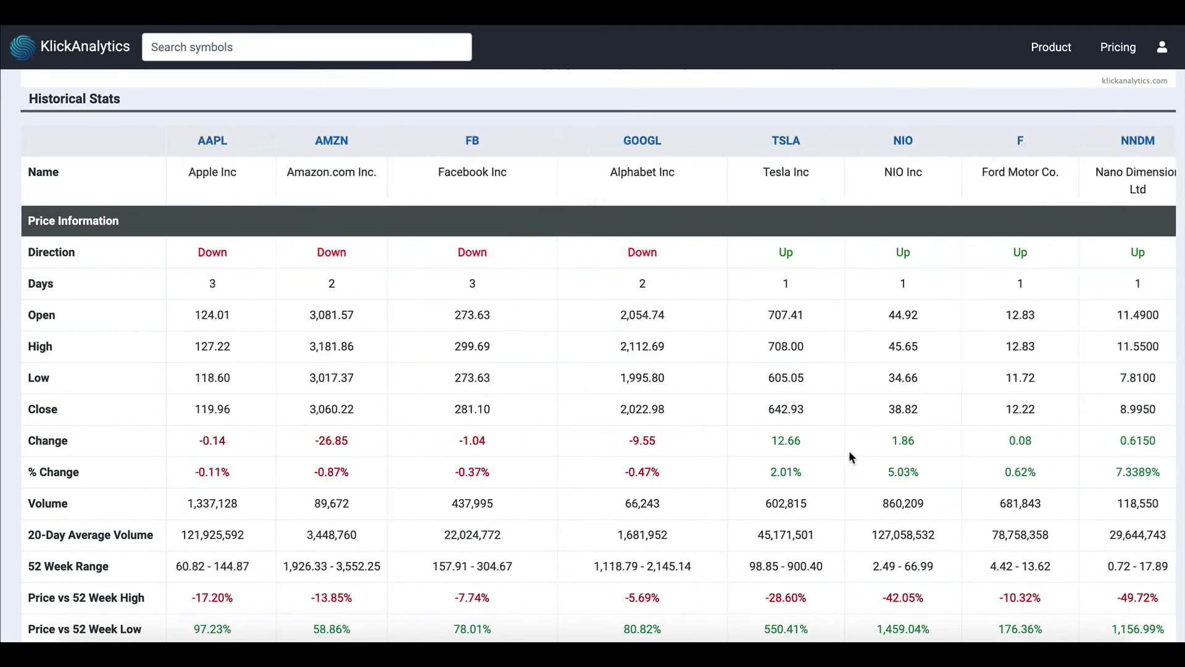
scroll(849, 451, right, 3)
scroll(849, 452, left, 3)
scroll(849, 452, right, 3)
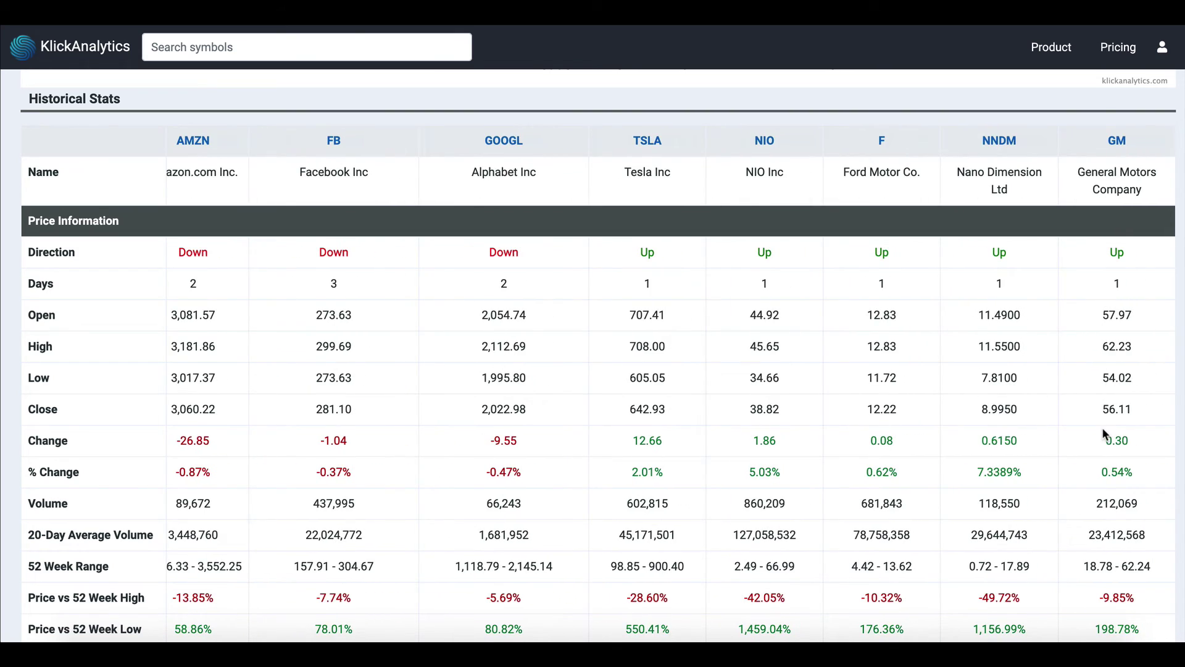
scroll(1102, 427, down, 5)
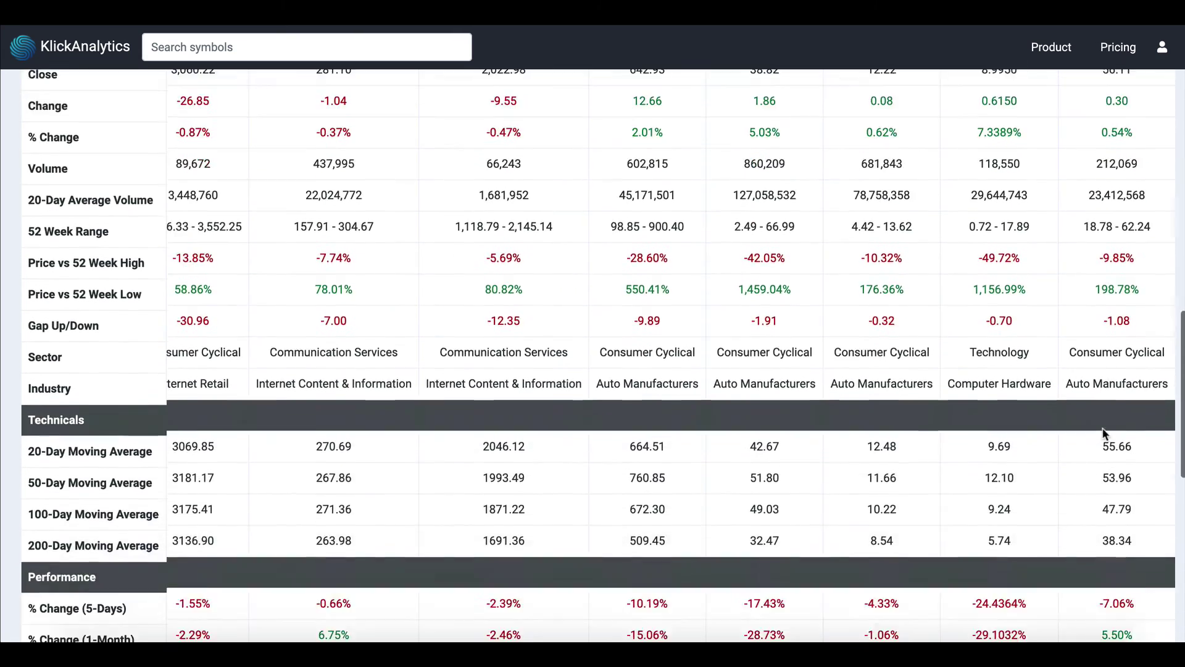
scroll(1102, 430, down, 5)
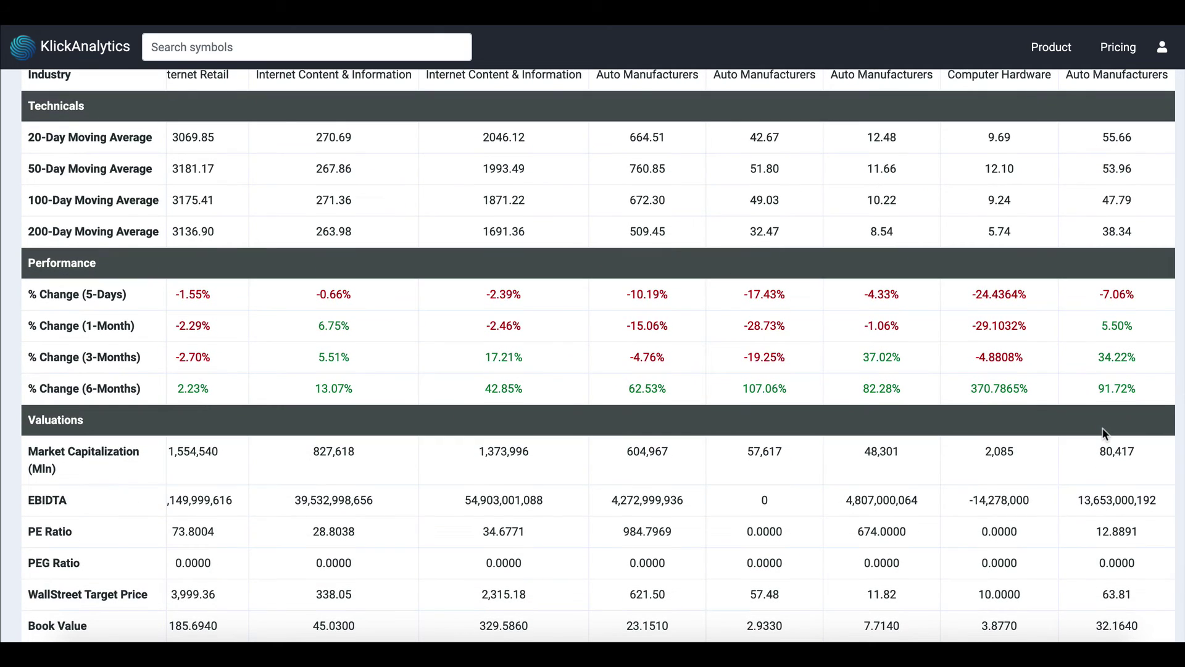
scroll(1101, 427, down, 1)
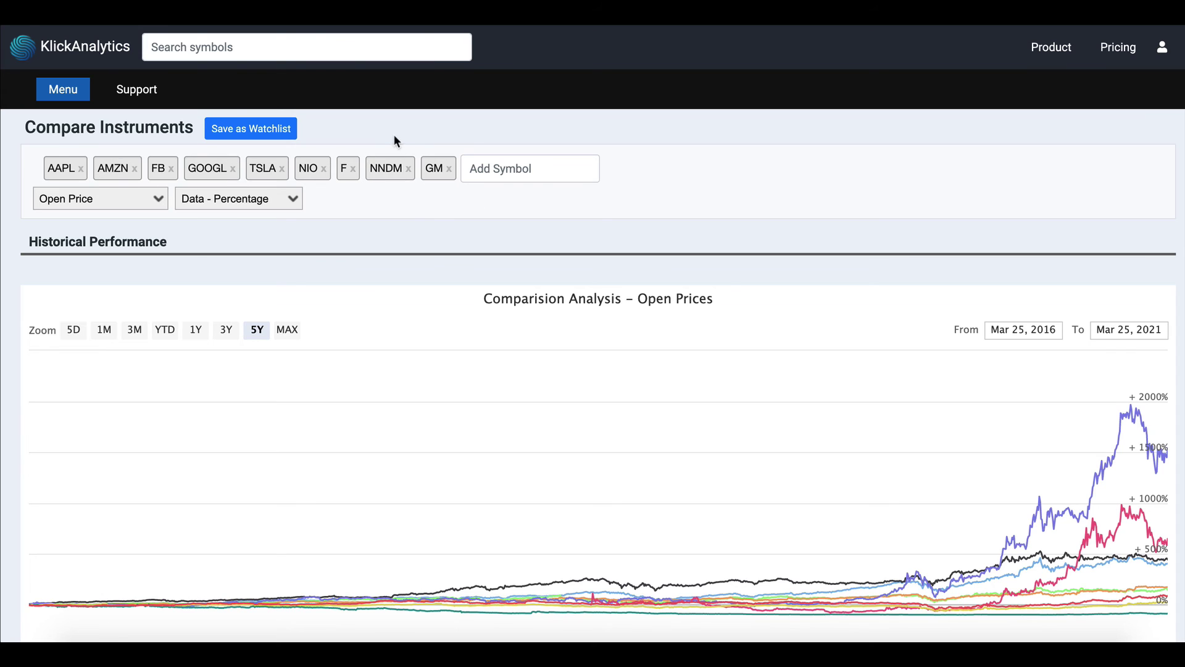
Step: Save the comparison as a watchlist titled 'My Stocks'
click(246, 135)
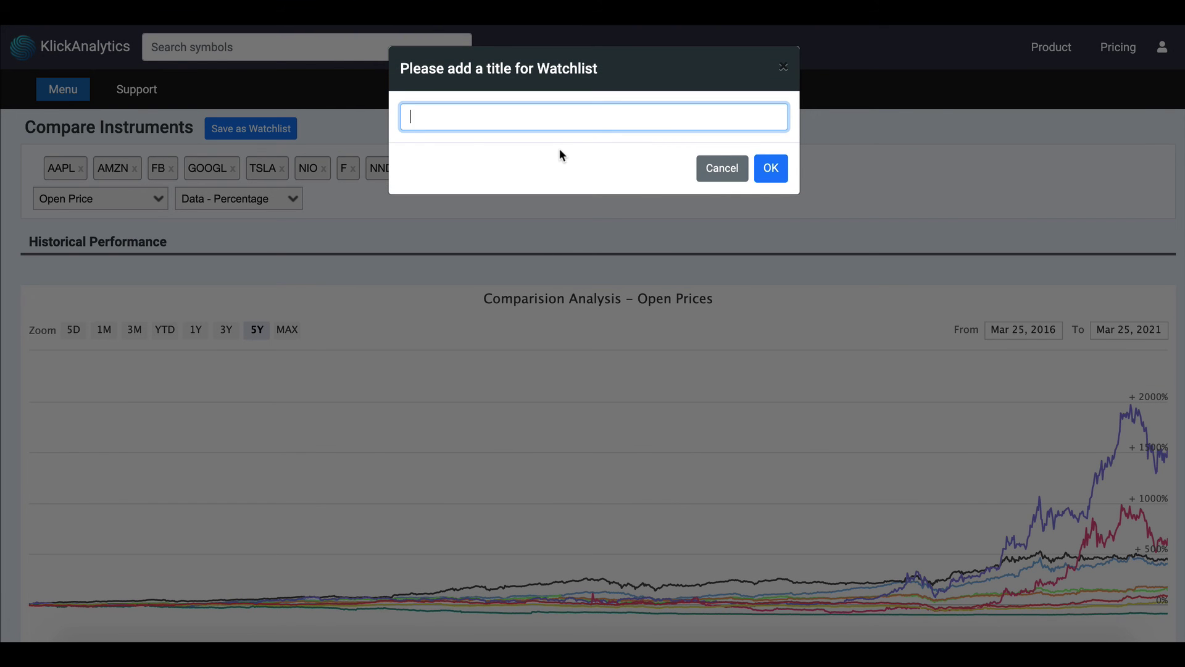
text(My Stocks)
click(775, 175)
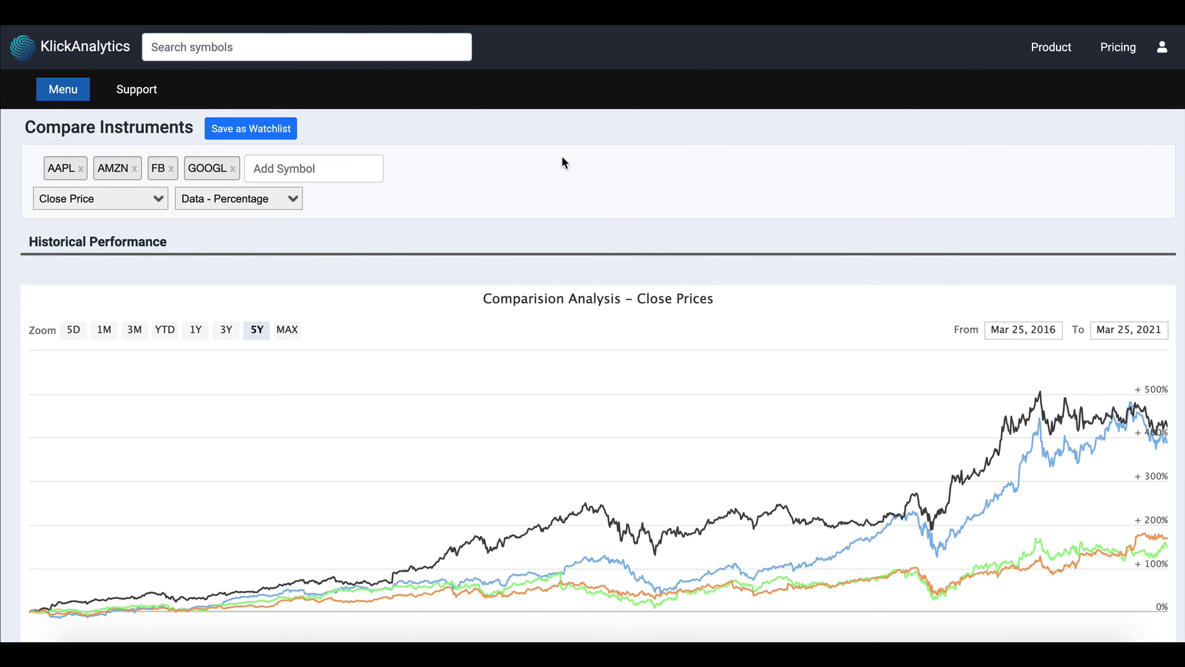
Step: Scroll down to the Historical Stats table of the AAPL, AMZN, FB and GOOGL comparison
scroll(562, 158, down, 10)
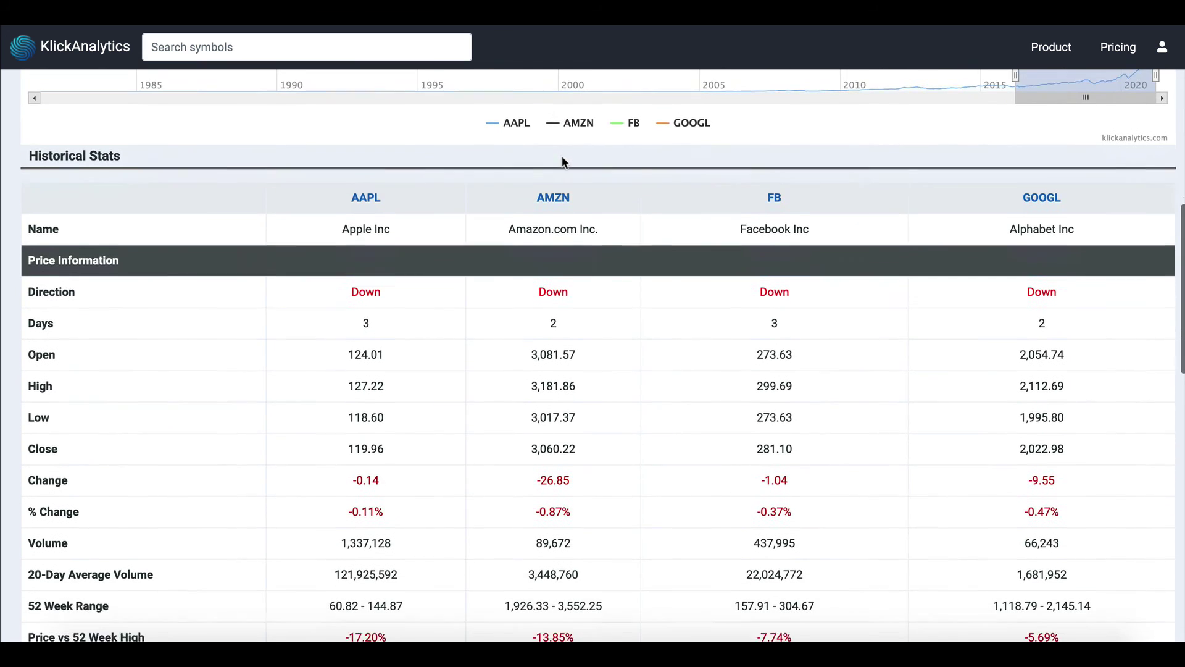